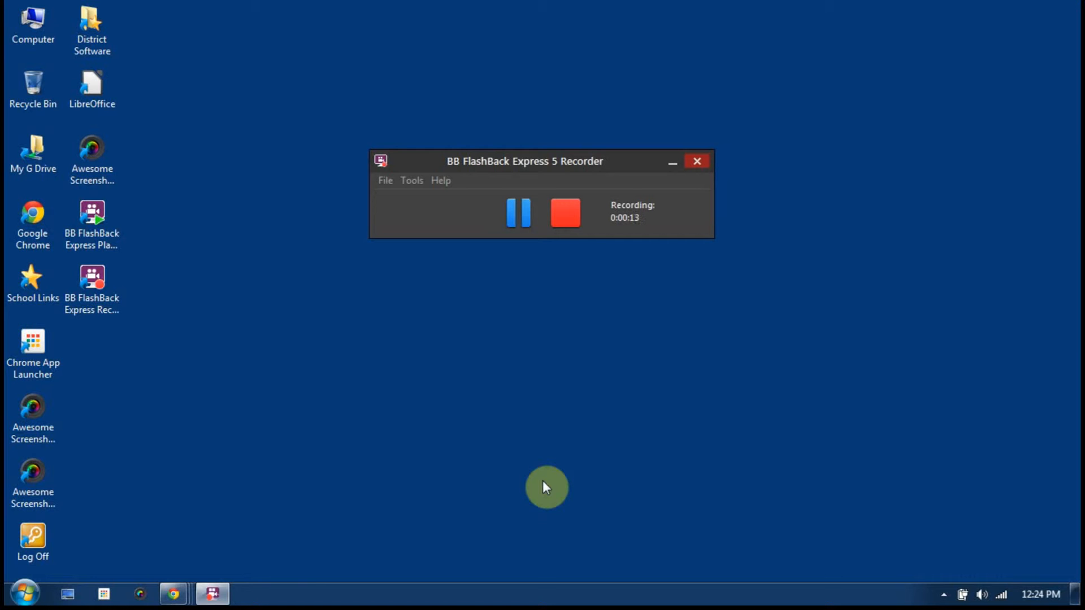
Bring the Chrome window showing the SSD Online Dashboard to the front from the taskbar
left_click(175, 592)
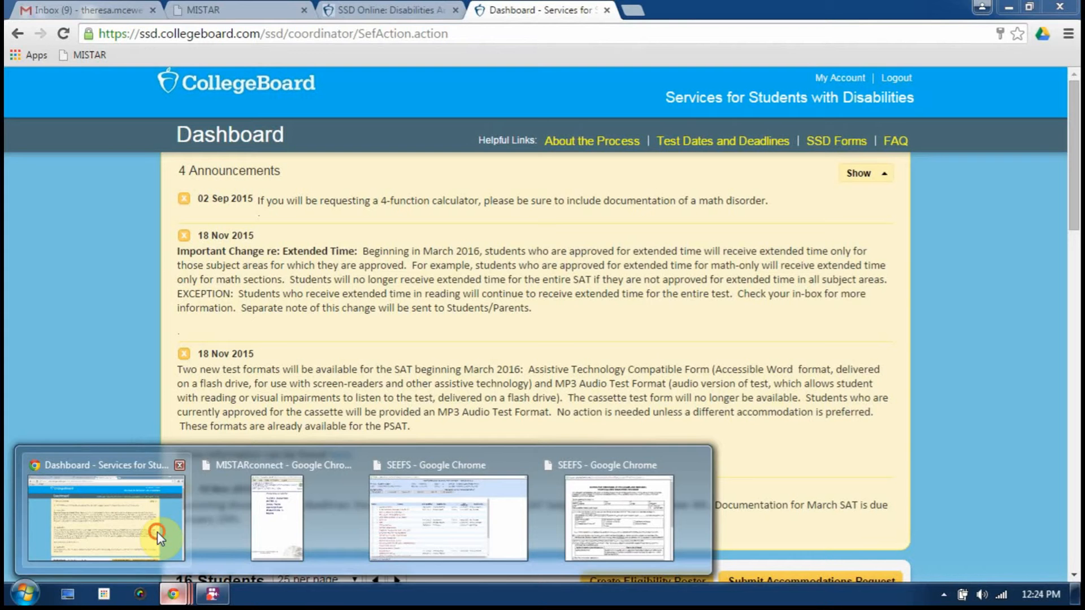
left_click(157, 531)
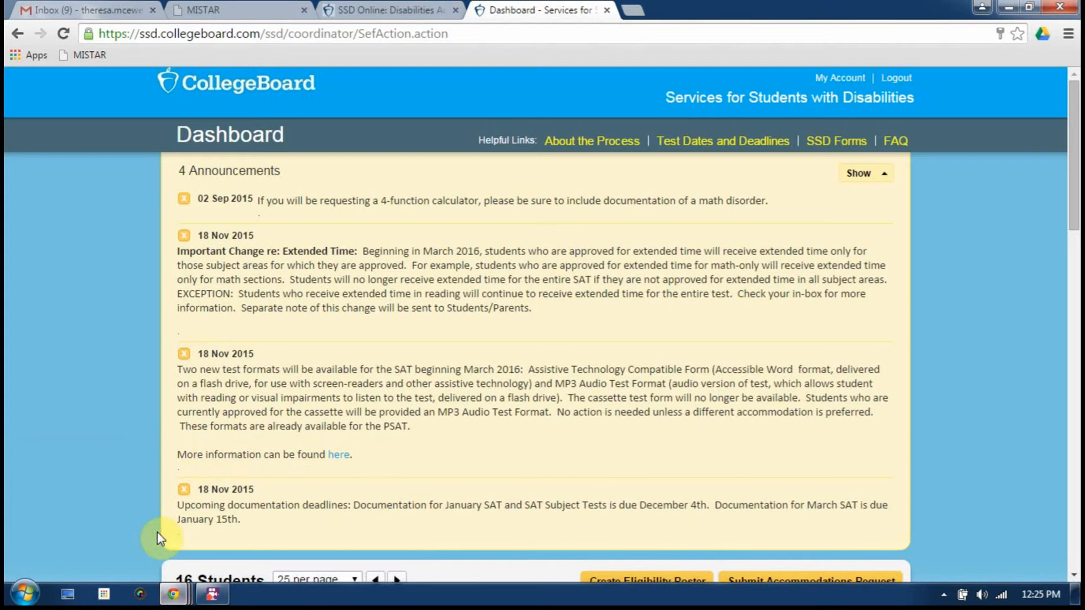
Search Google for 'college board ssd' in a new tab and open the SSD Online result
left_click(632, 13)
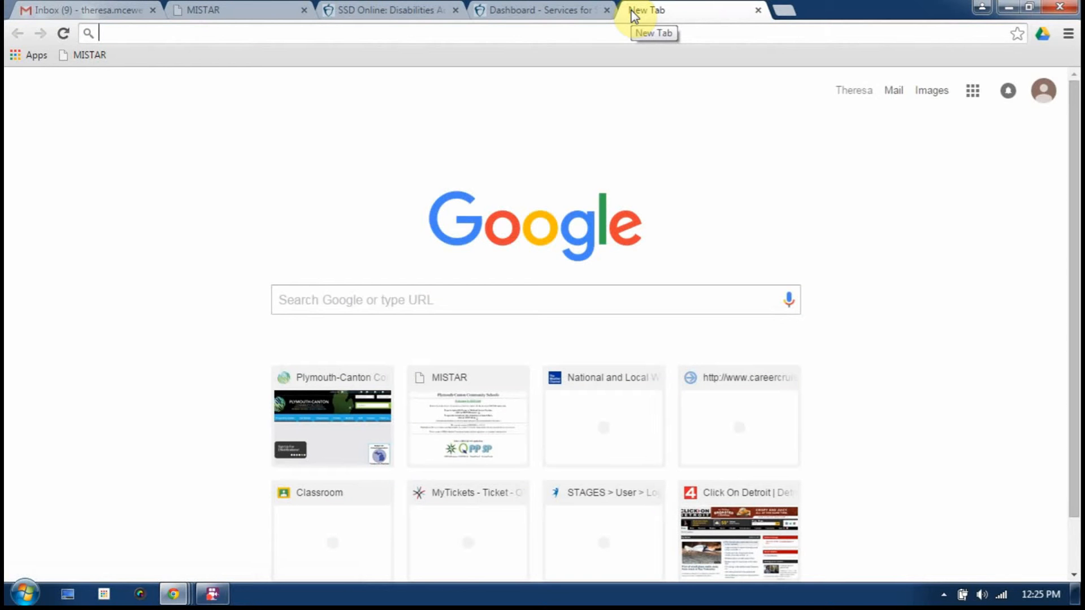
type("coll")
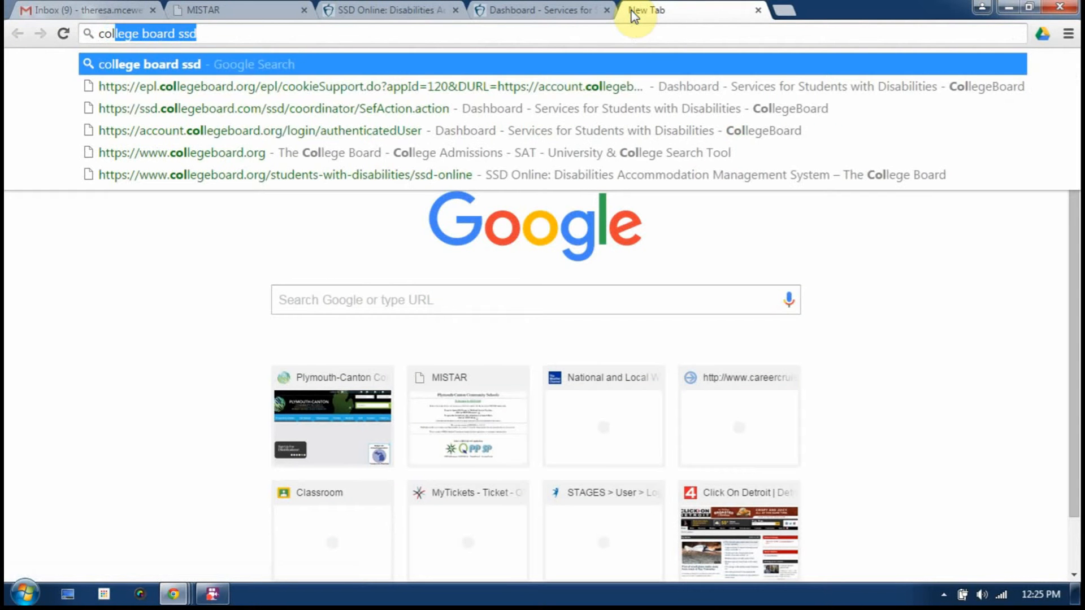
type("ege b")
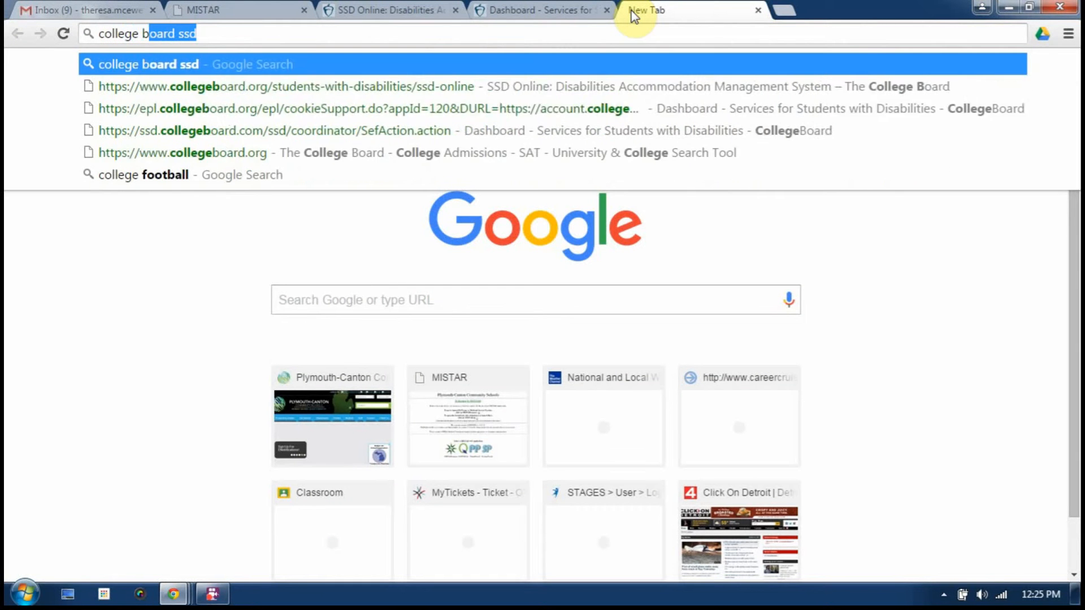
type("oard ")
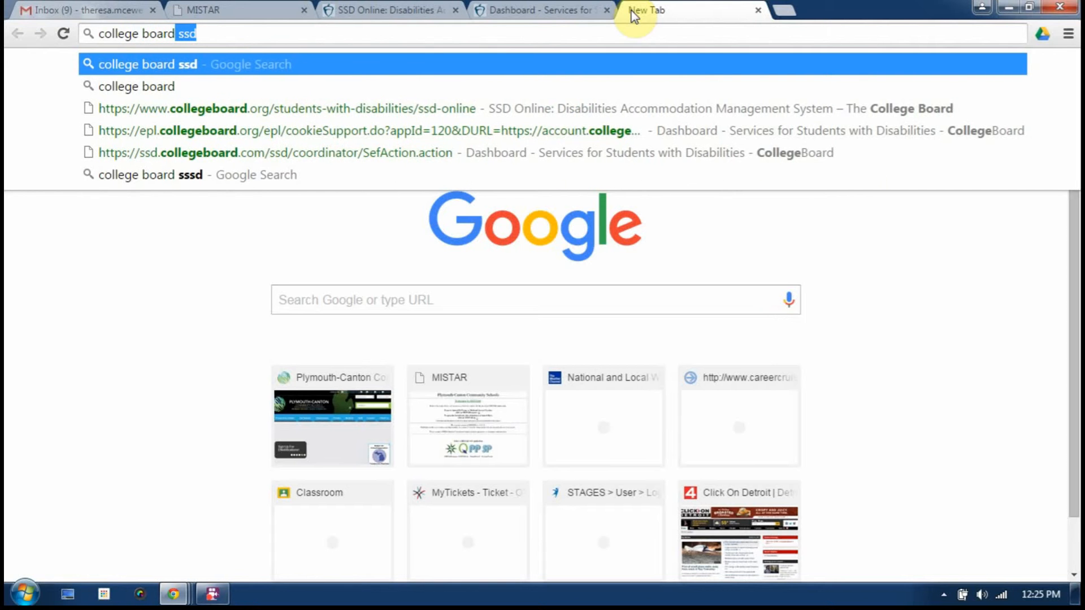
type("ssd")
key("Return")
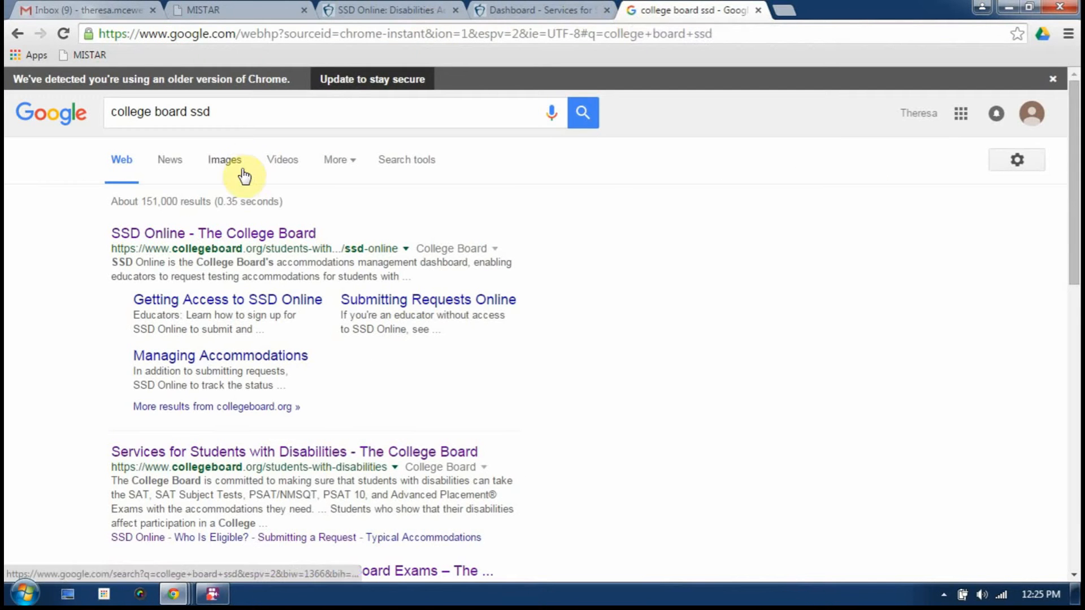
left_click(216, 233)
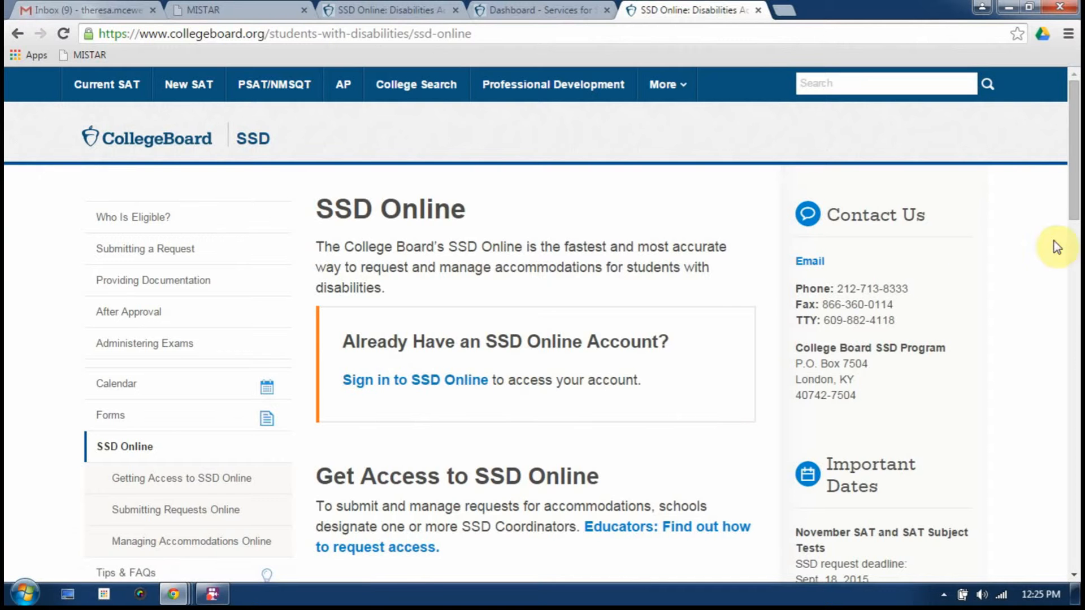
Look over the Forms list, return to the SSD Online information page, and go to sign-in
left_click_drag(1073, 188, 1073, 232)
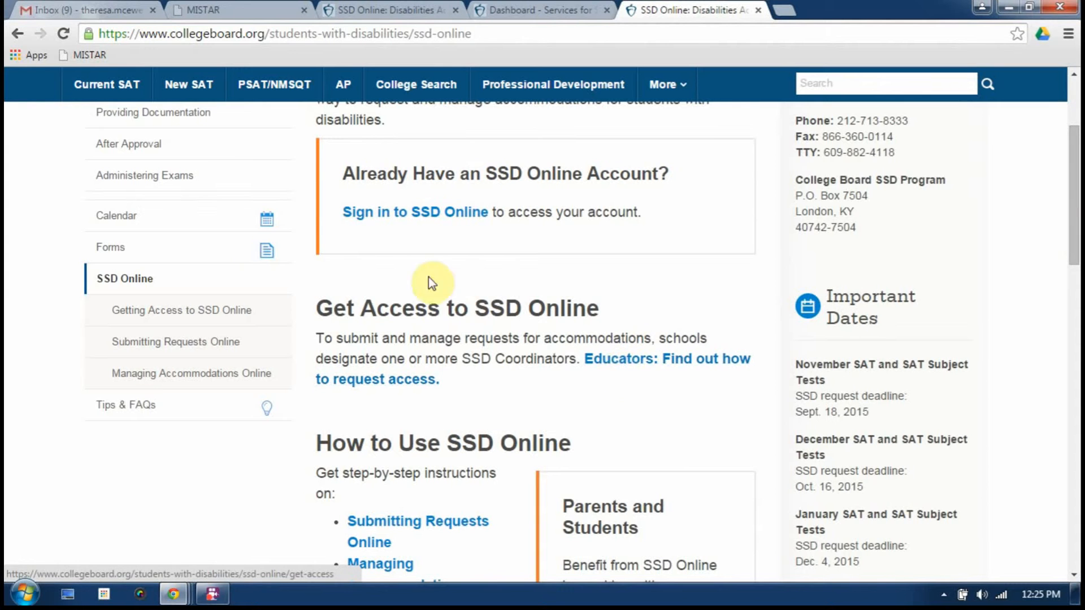
left_click(109, 250)
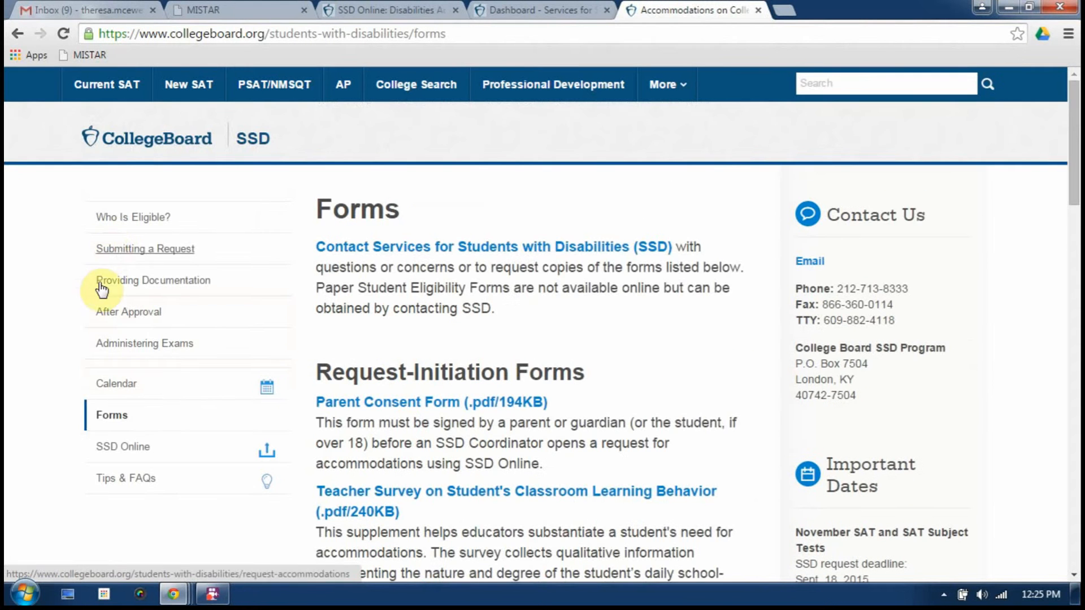
left_click(115, 418)
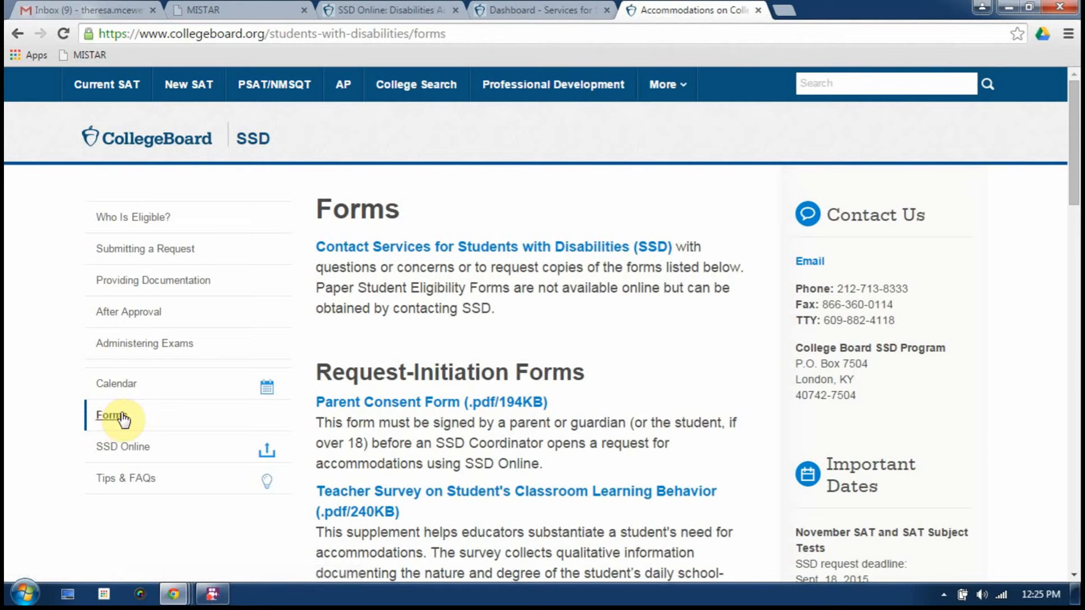
left_click_drag(1073, 164, 1074, 210)
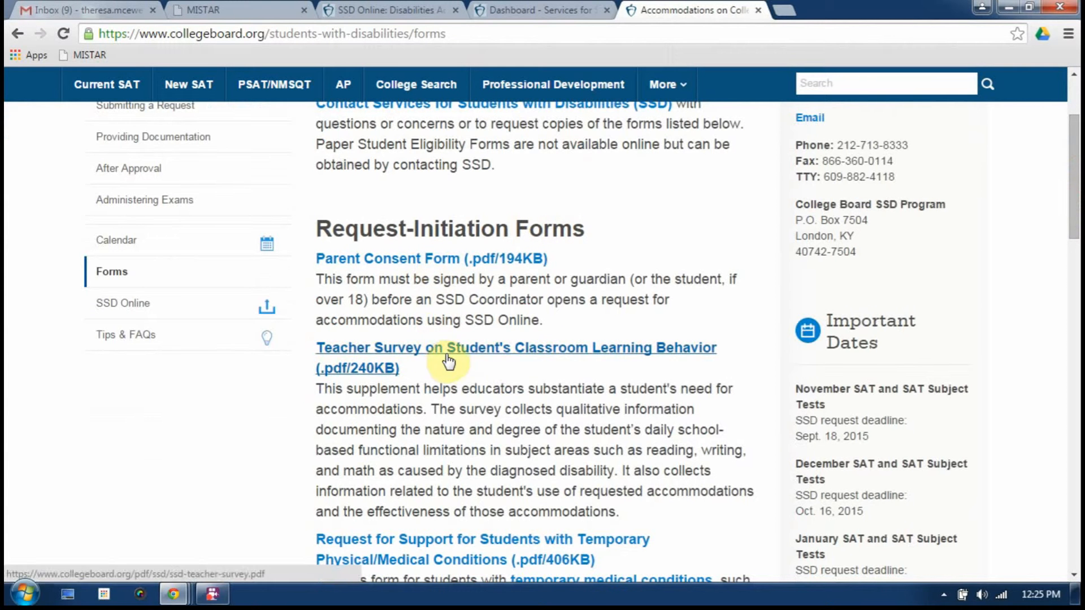
left_click_drag(1074, 206, 1045, 104)
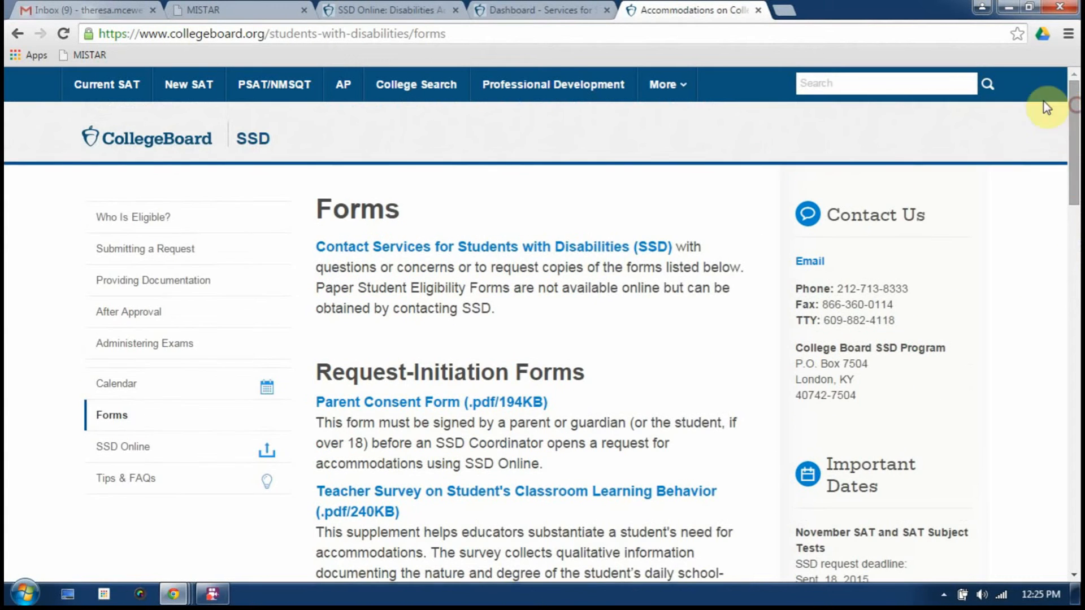
left_click(18, 35)
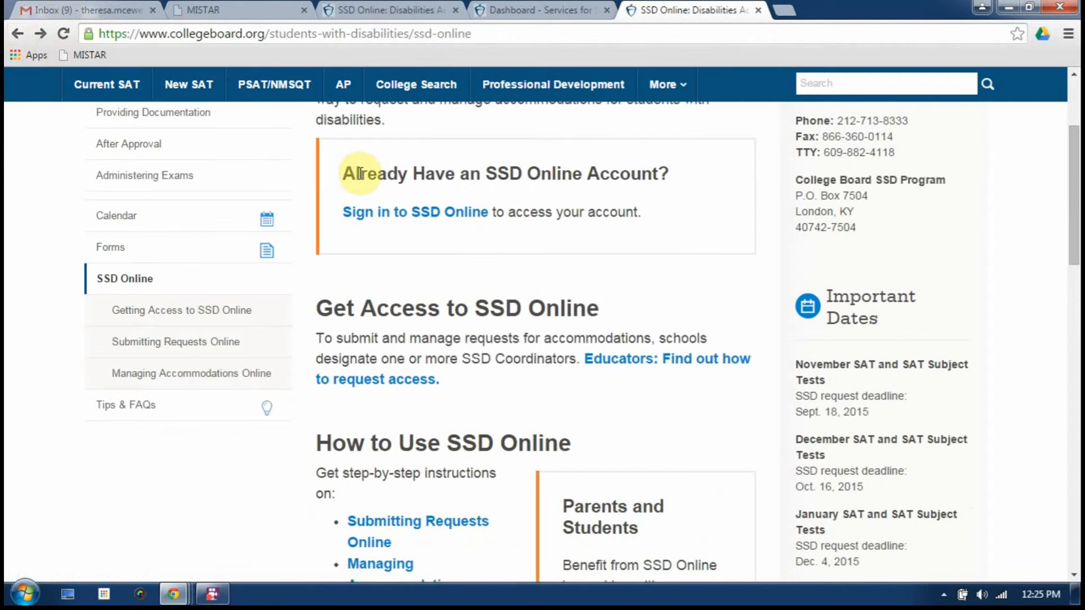
left_click(393, 212)
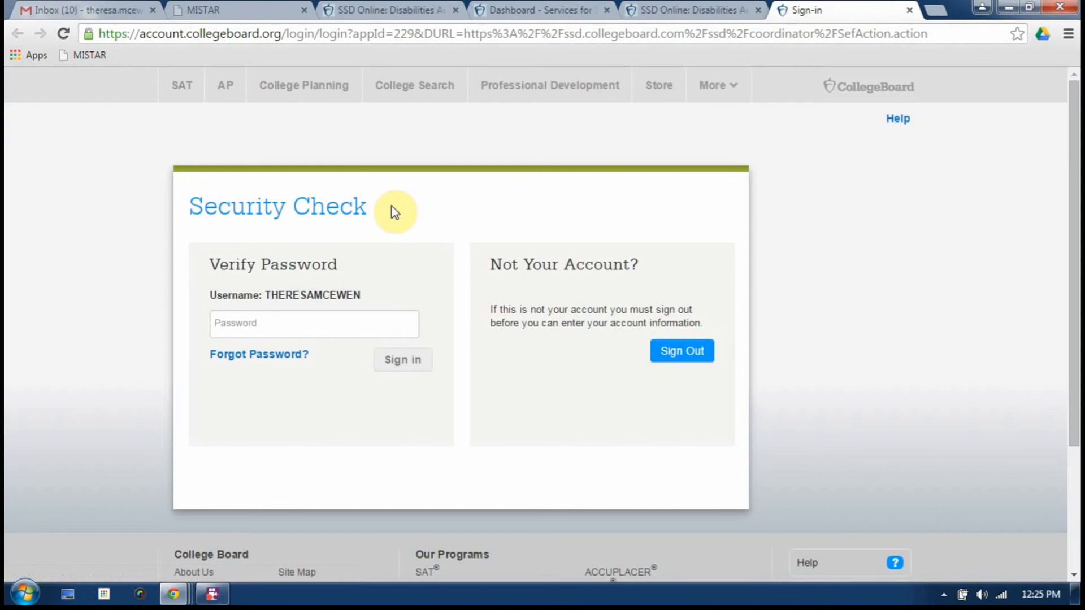
Enter the account password at the security check and decline saving it in Chrome
left_click(256, 323)
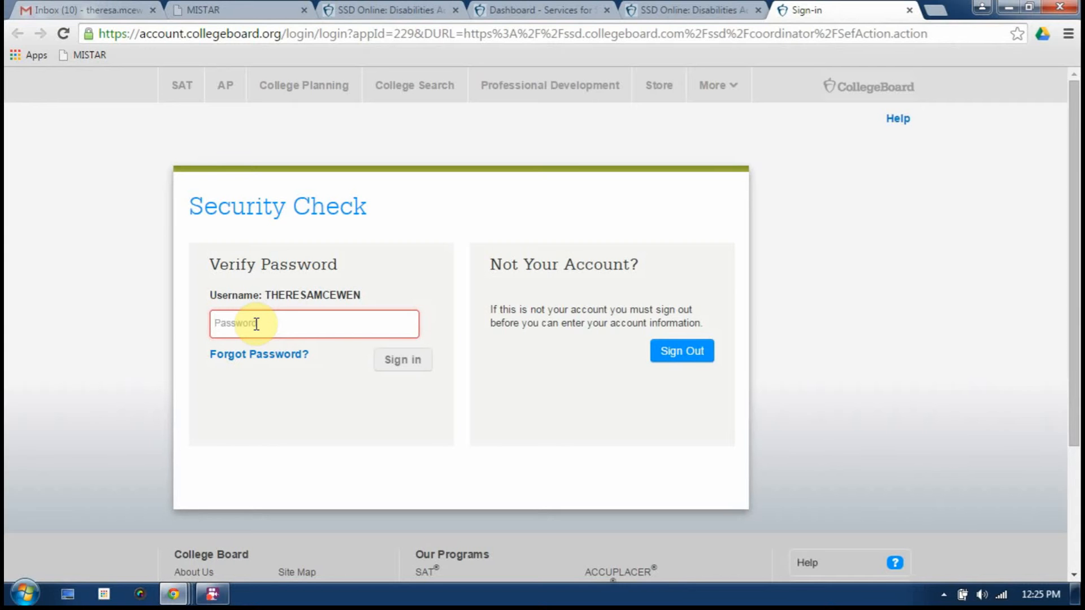
type("••")
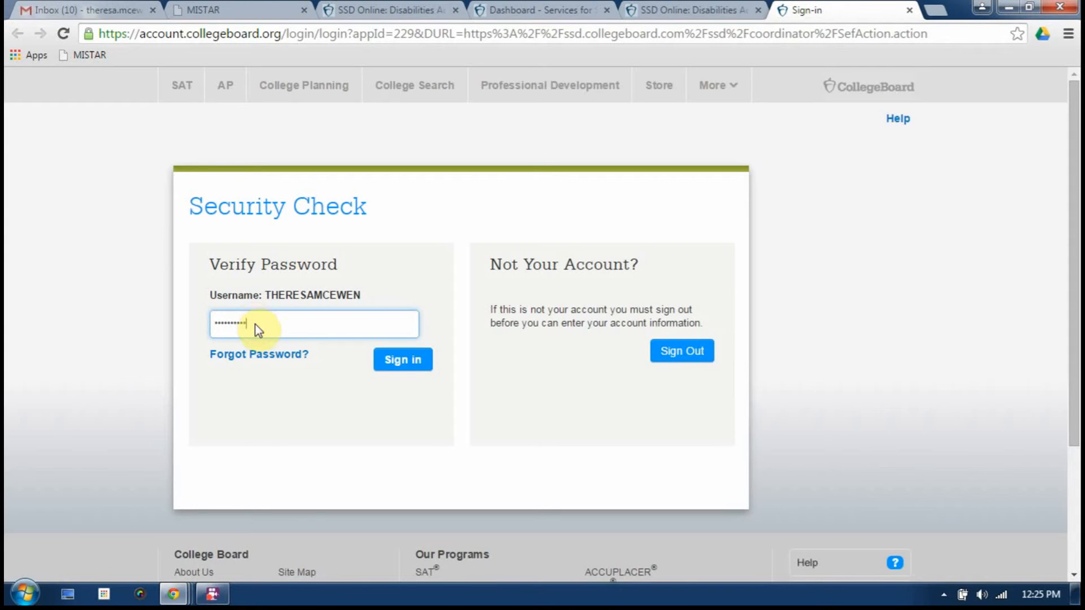
type("••••••••")
key("Return")
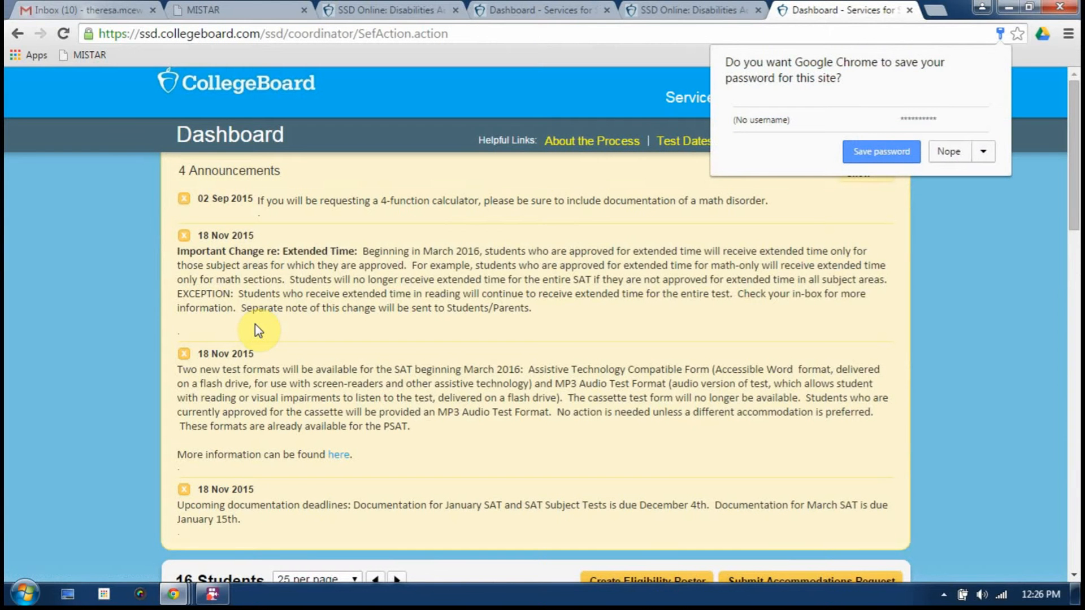
left_click(947, 152)
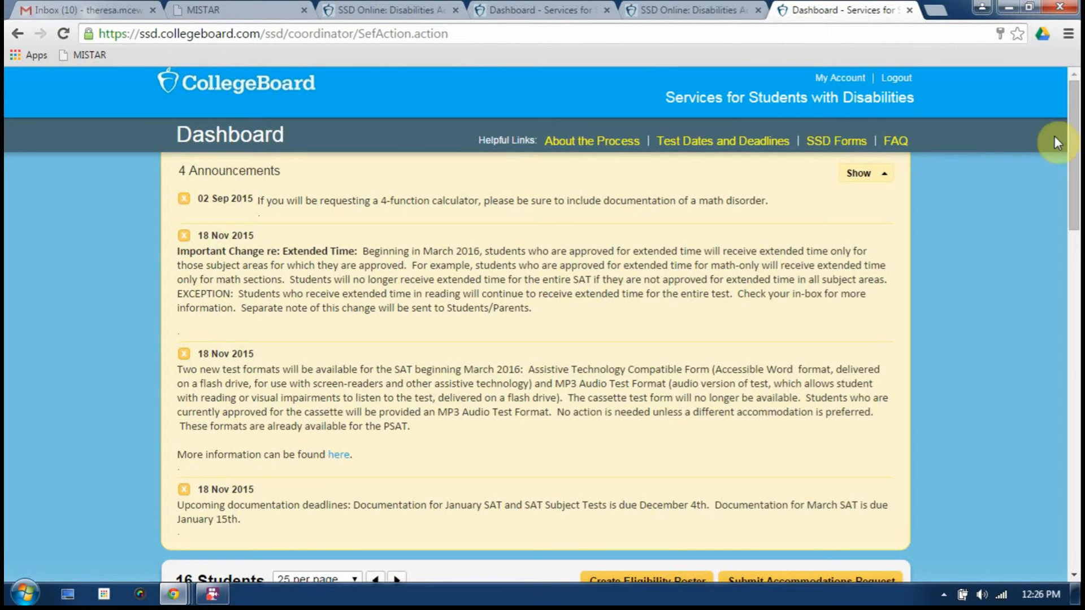
left_click_drag(1072, 138, 1074, 150)
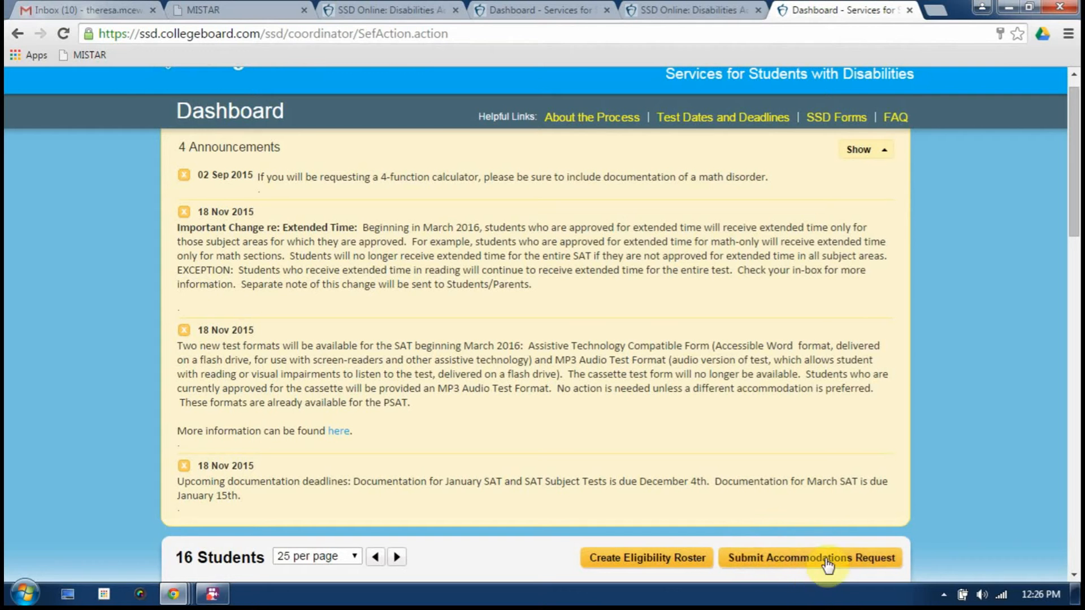
Start a new accommodations request and continue past the Before You Begin page
left_click(788, 556)
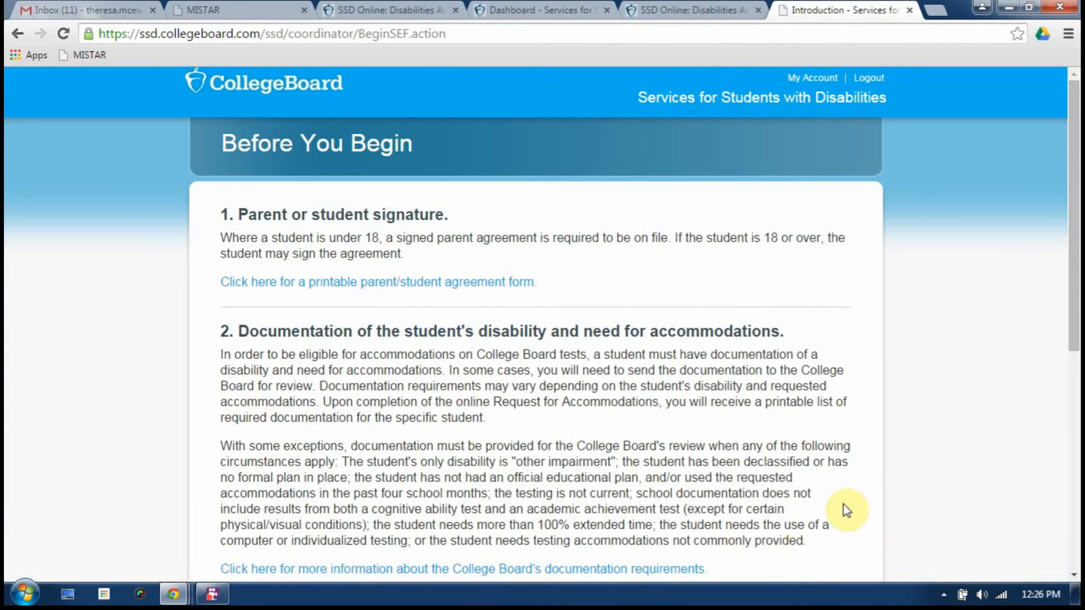
left_click_drag(1075, 252, 1057, 447)
left_click(838, 529)
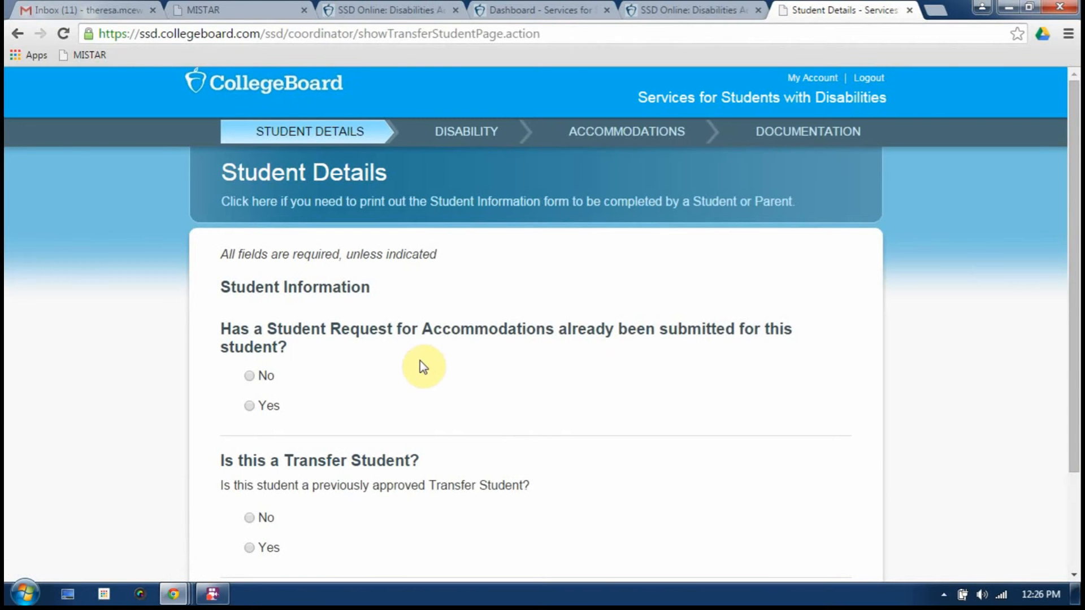
Answer No to 'request already submitted' and No to 'transfer student'
left_click_drag(1068, 224, 1073, 248)
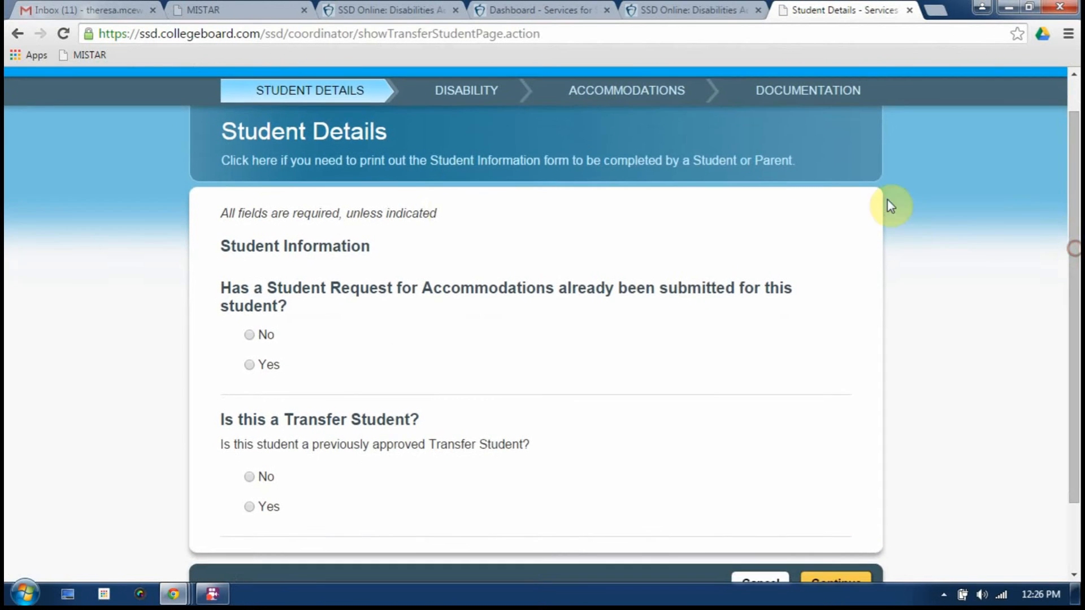
left_click(249, 335)
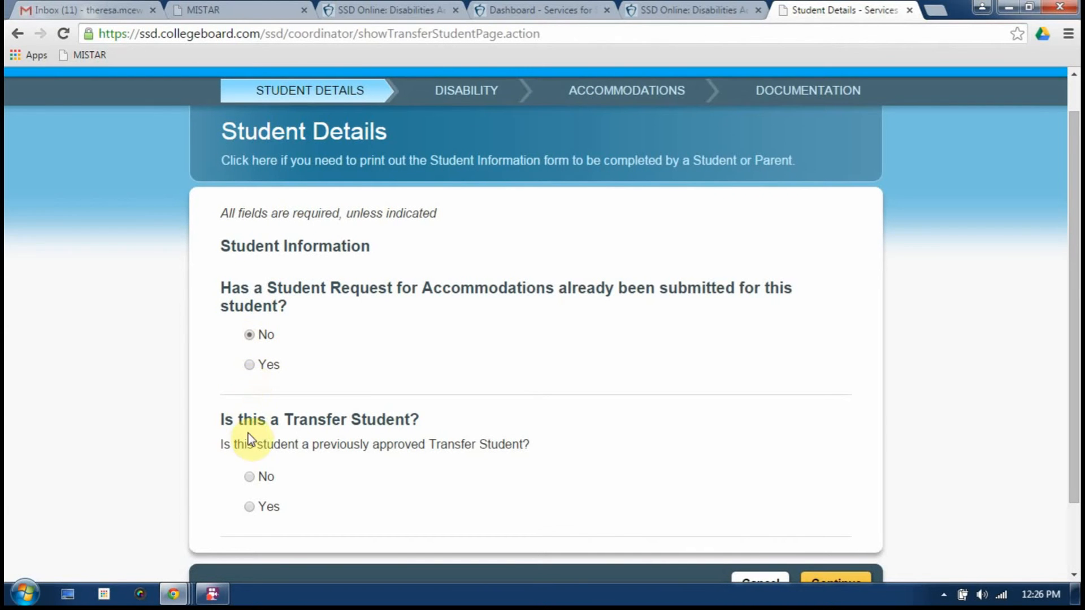
left_click(249, 478)
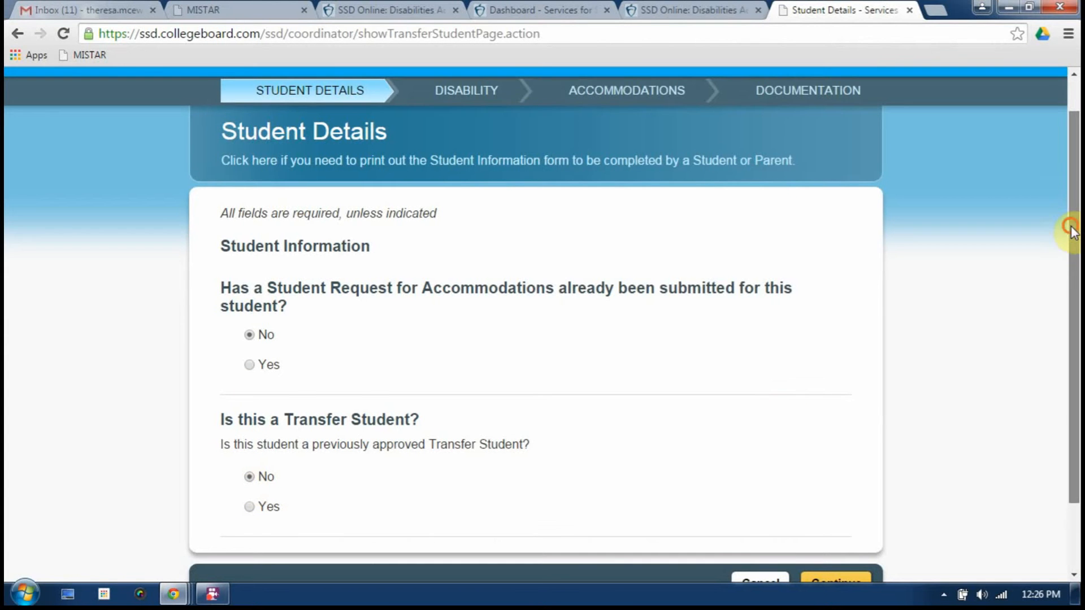
left_click_drag(1071, 229, 1072, 251)
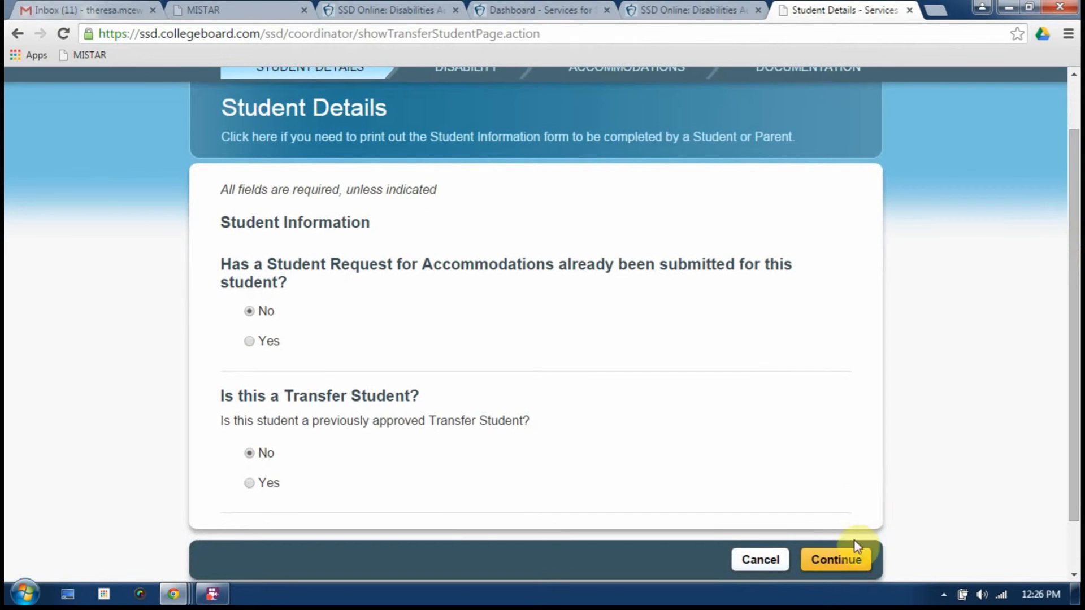
Continue to the student information form and enter the student's first and last name
left_click(836, 562)
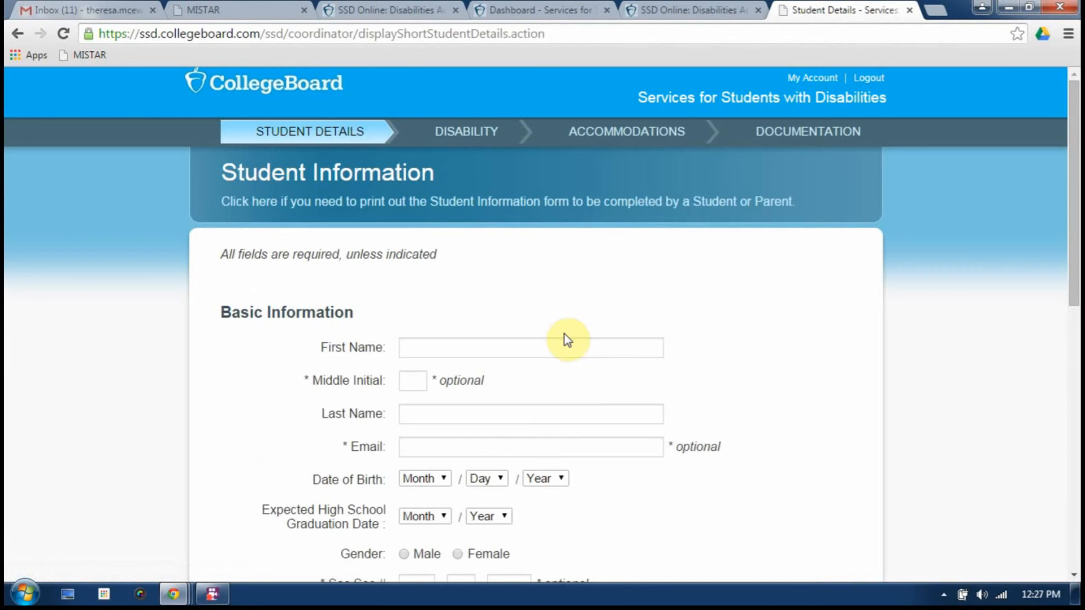
left_click_drag(1075, 204, 1073, 242)
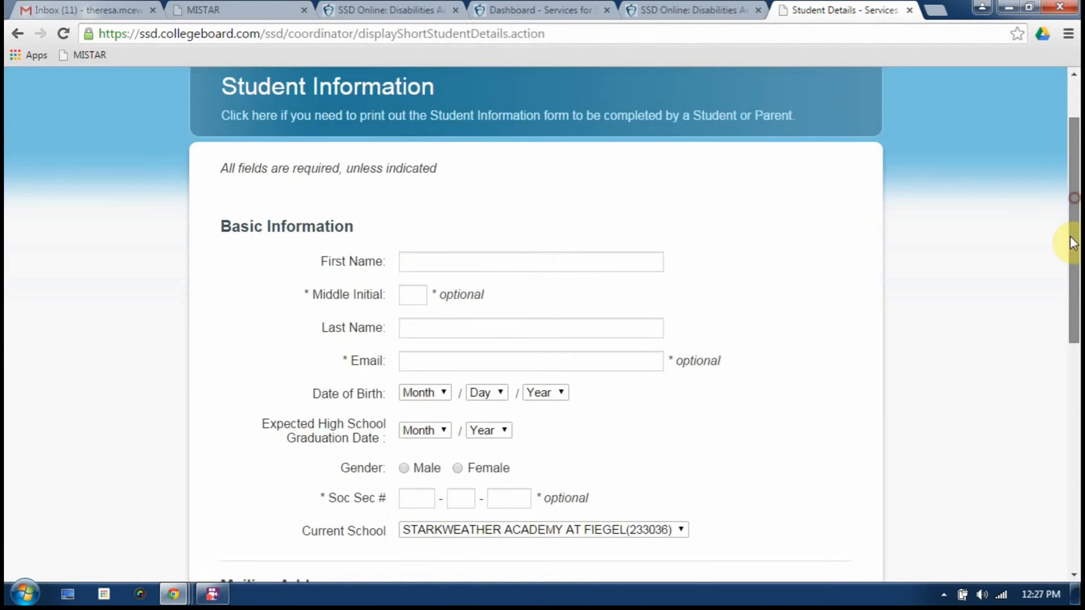
left_click(484, 261)
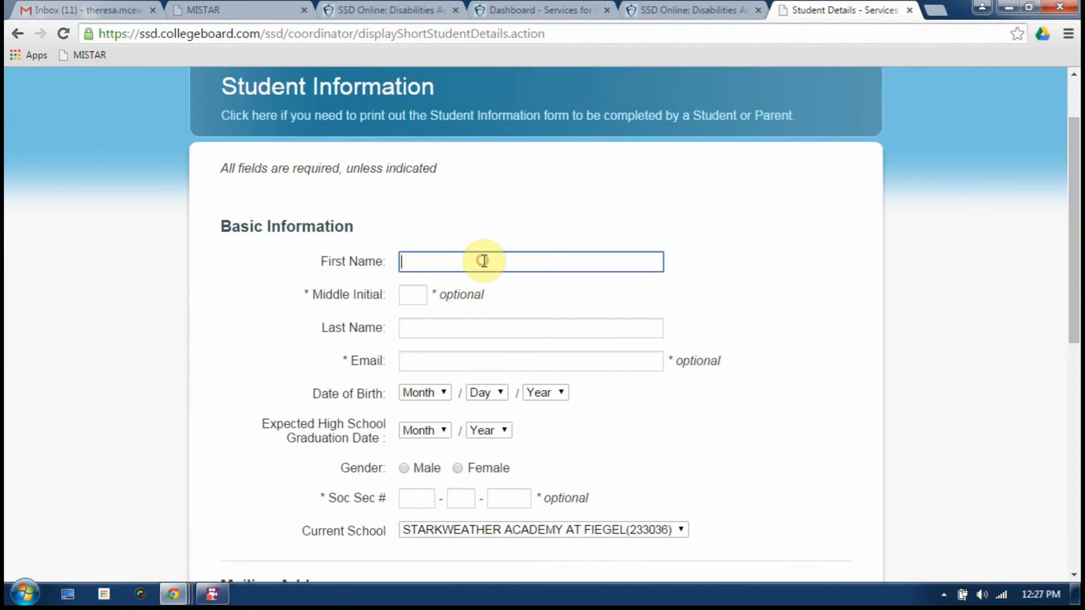
type("Ja")
key("Tab")
key("Tab")
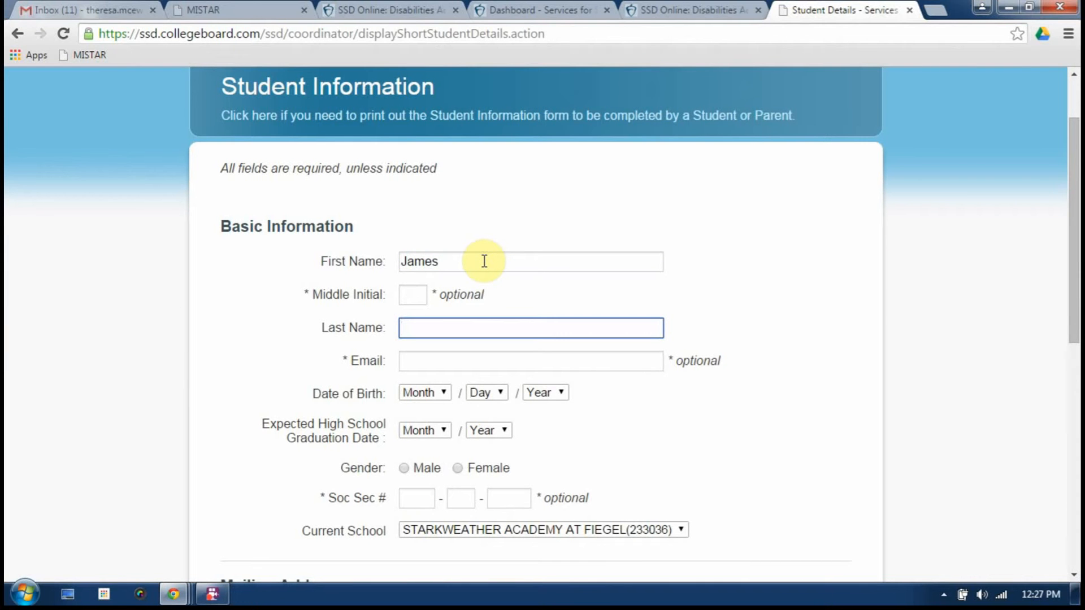
left_click(418, 394)
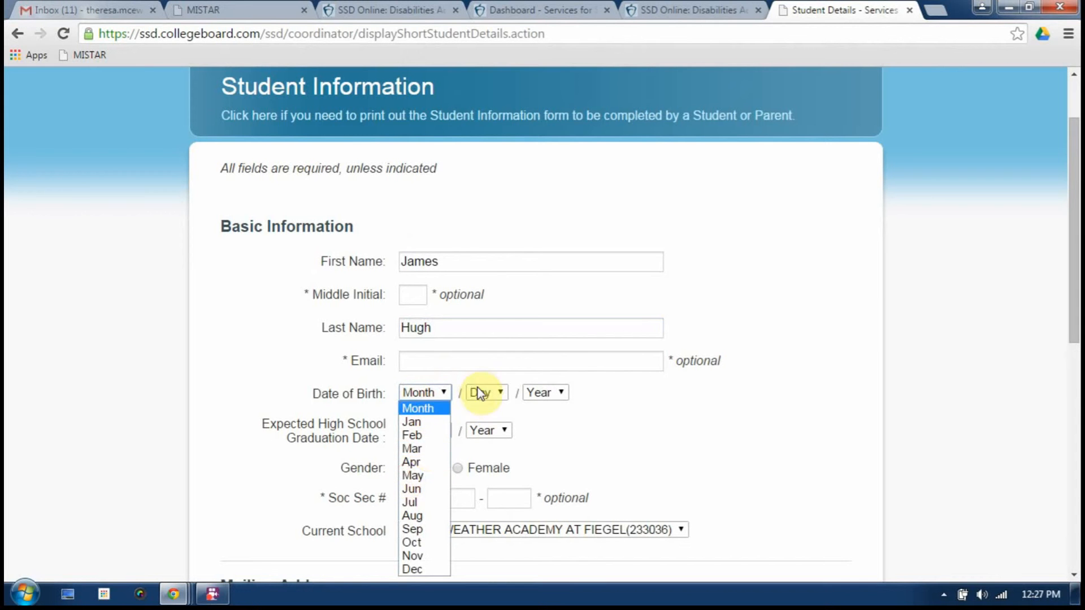
left_click(420, 448)
left_click(486, 394)
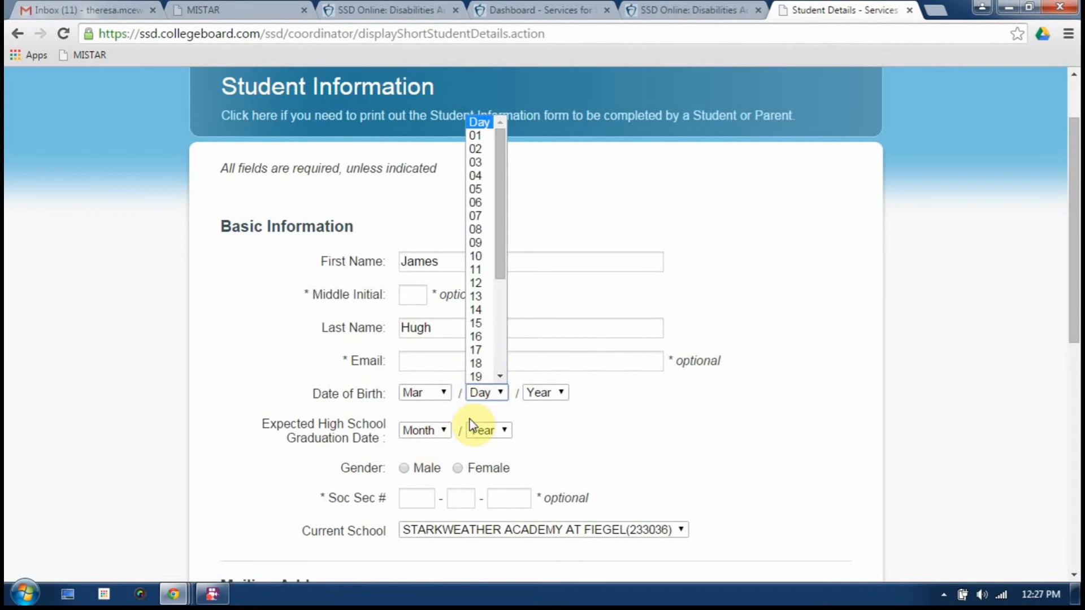
left_click(493, 375)
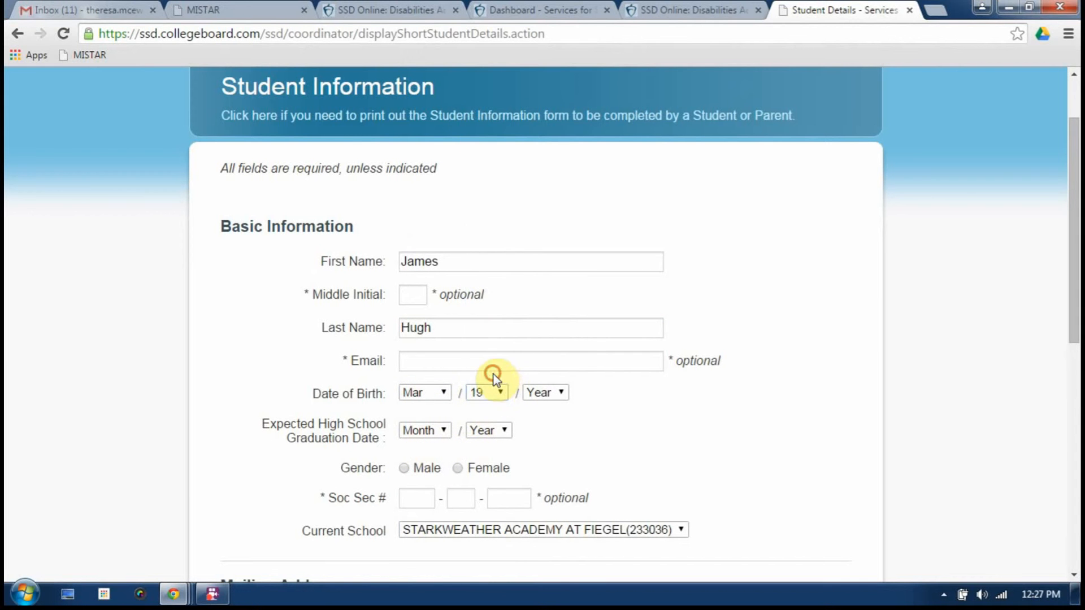
left_click(539, 394)
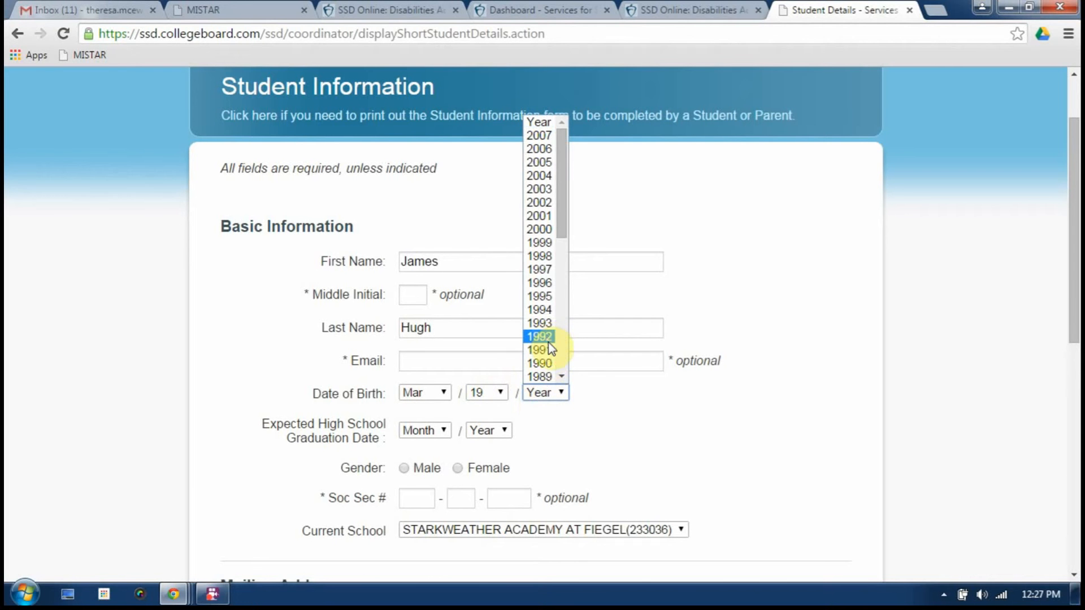
left_click(552, 274)
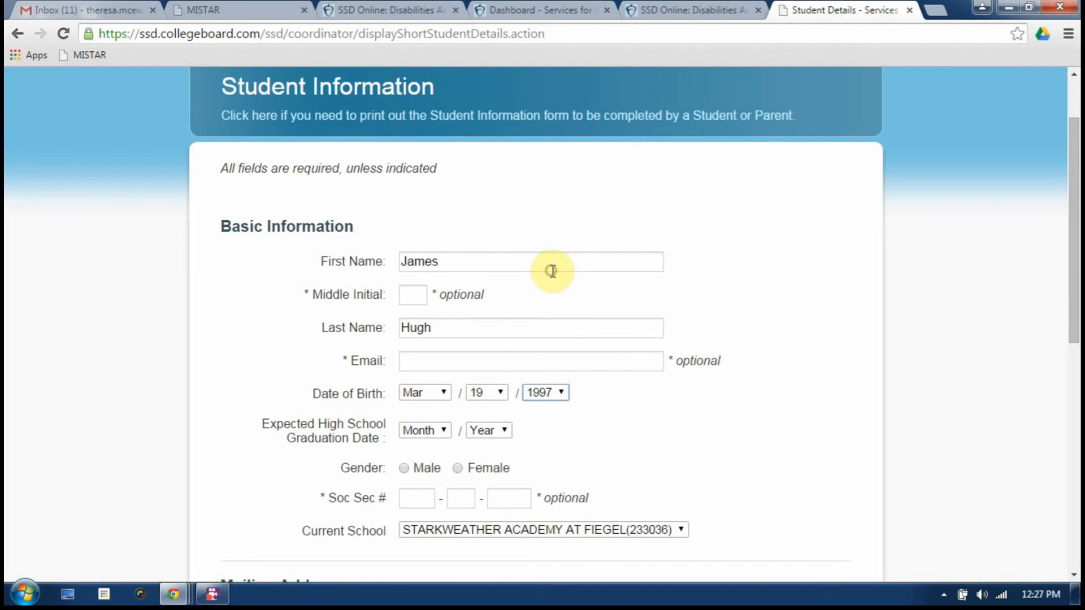
left_click(404, 468)
Fill in the student's mailing address: street, city, state and zip code
left_click_drag(1074, 180, 1068, 261)
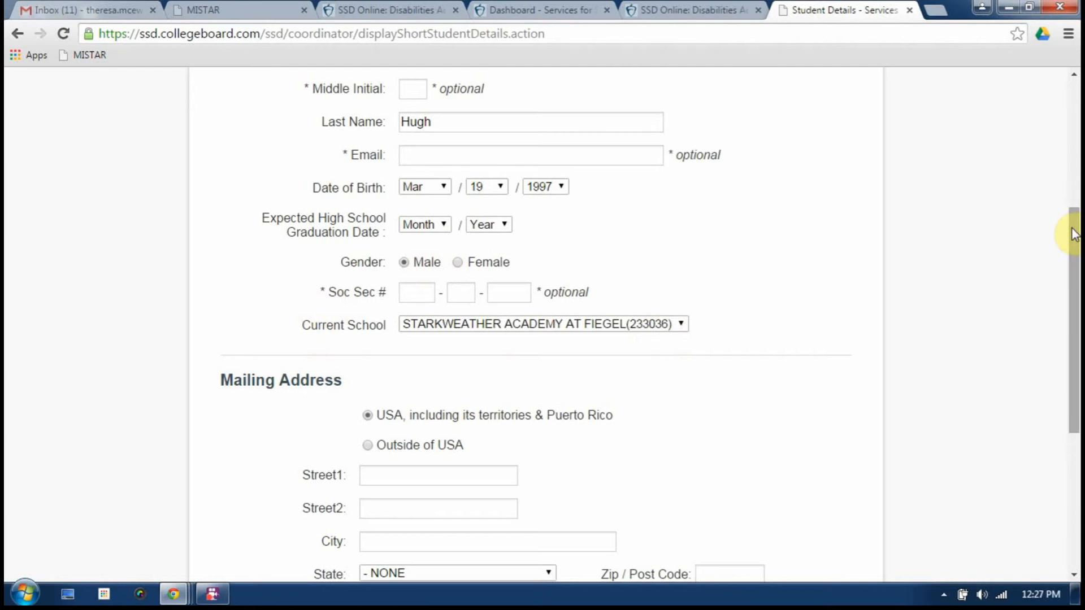
left_click_drag(1073, 230, 1075, 320)
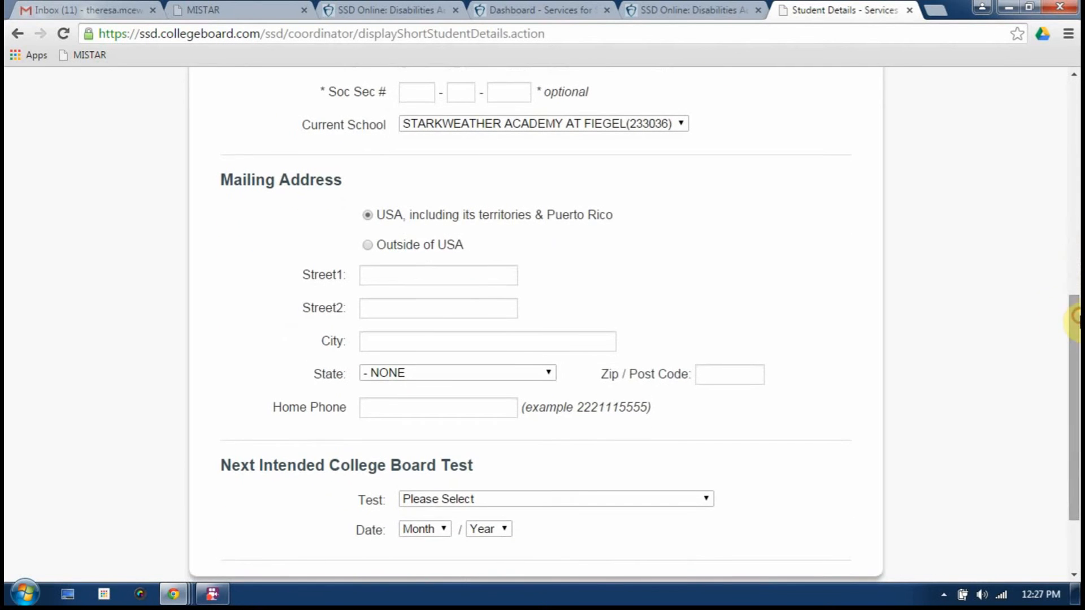
left_click(447, 283)
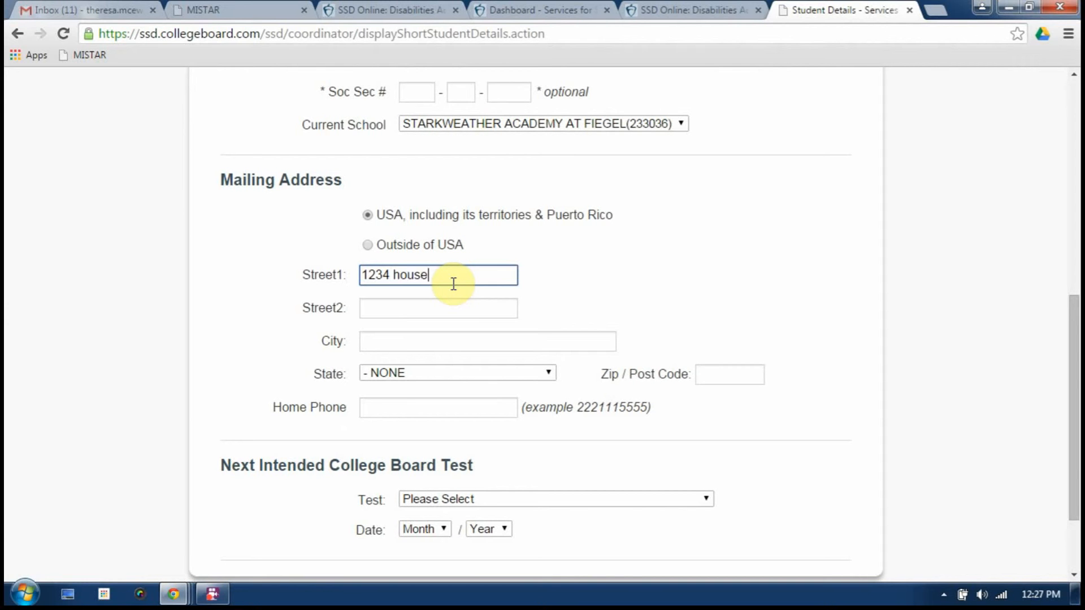
left_click(399, 344)
type("plymouth")
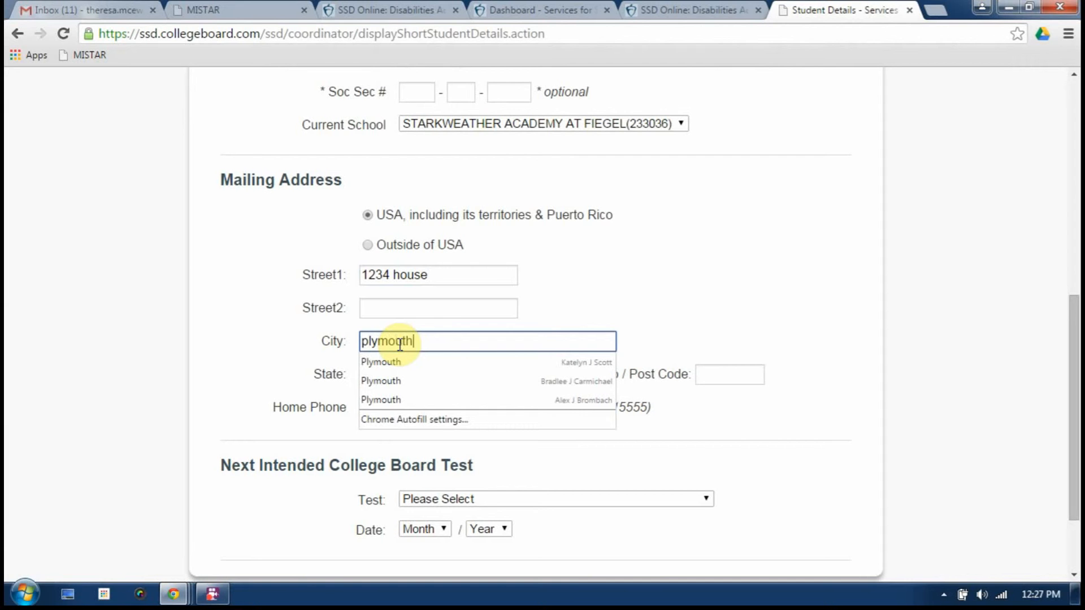
left_click(282, 397)
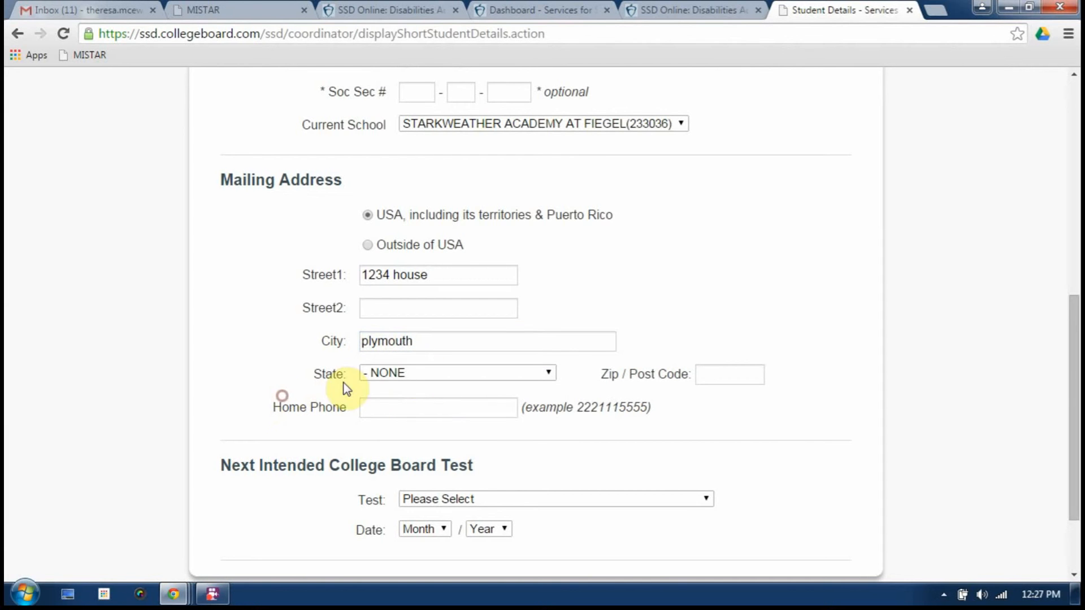
left_click(420, 374)
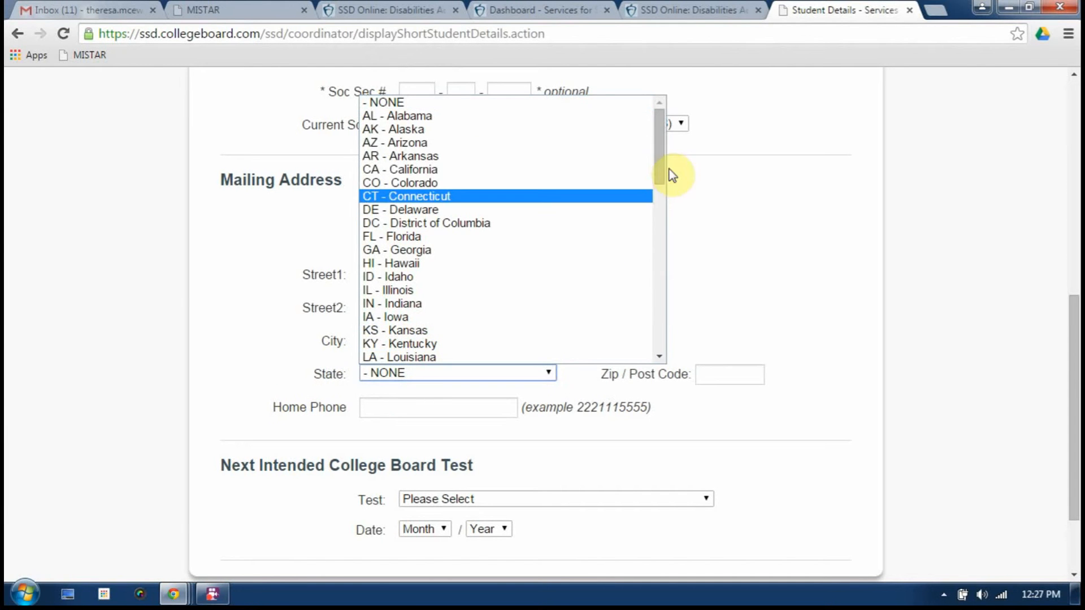
left_click_drag(655, 168, 656, 193)
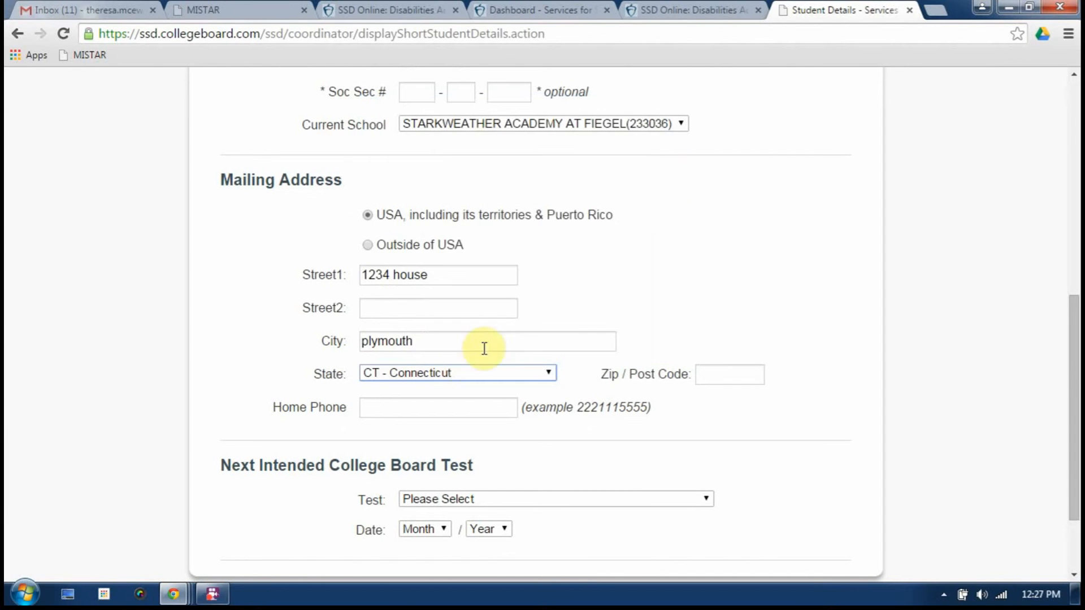
left_click(709, 366)
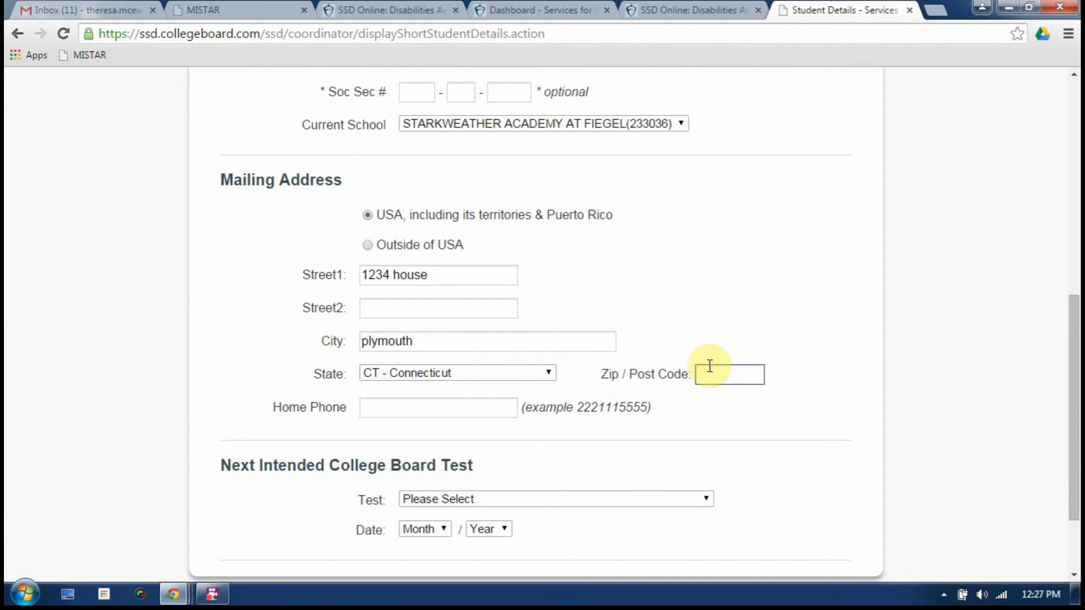
type("48152")
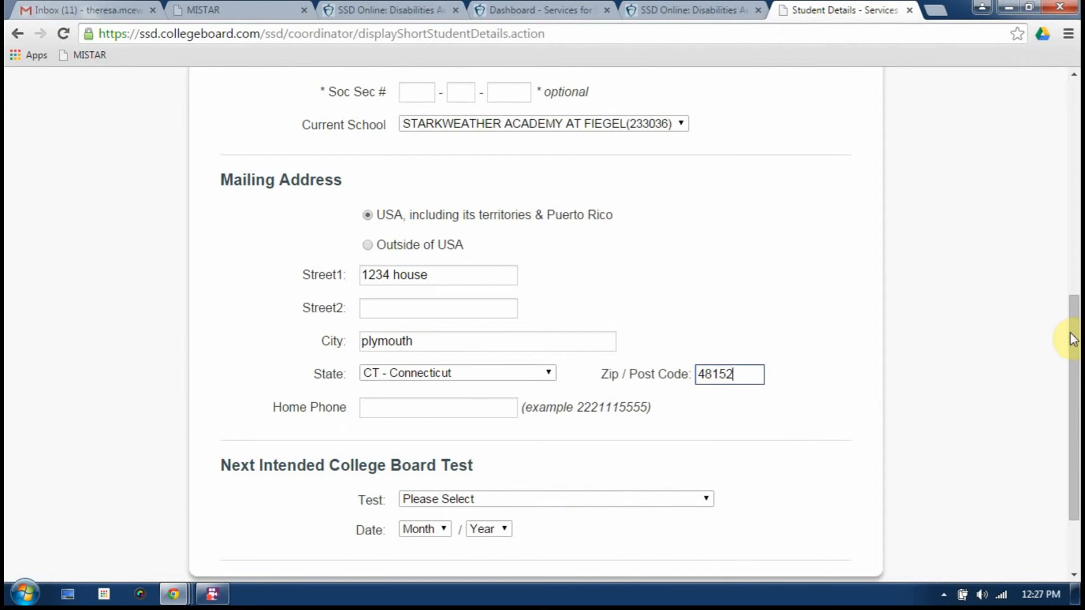
left_click_drag(1072, 339, 1045, 394)
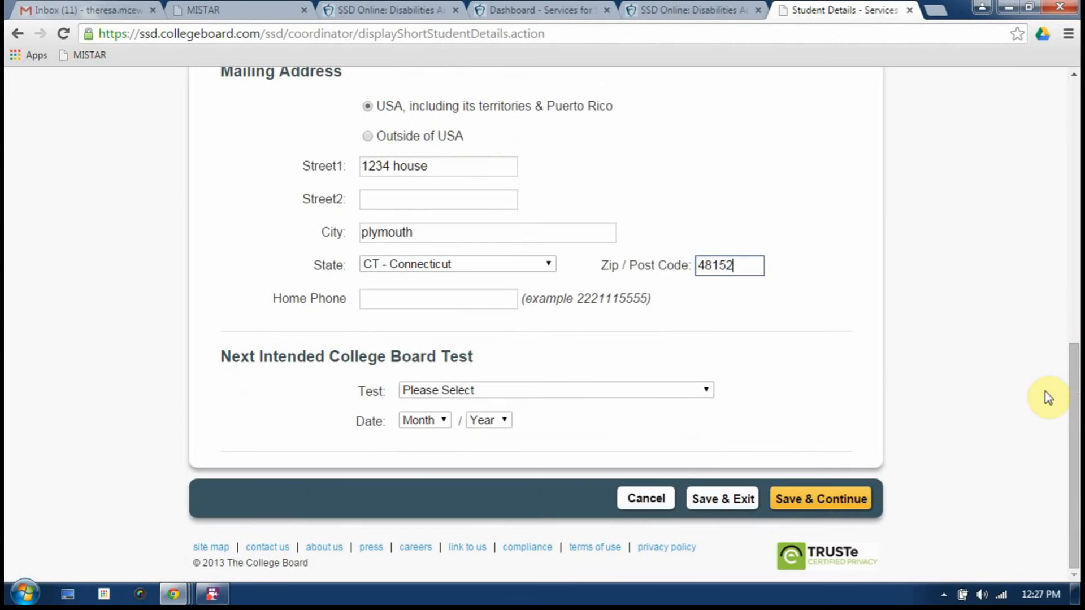
Choose SAT, Apr 2016 as the next intended test and save the student details
left_click(532, 392)
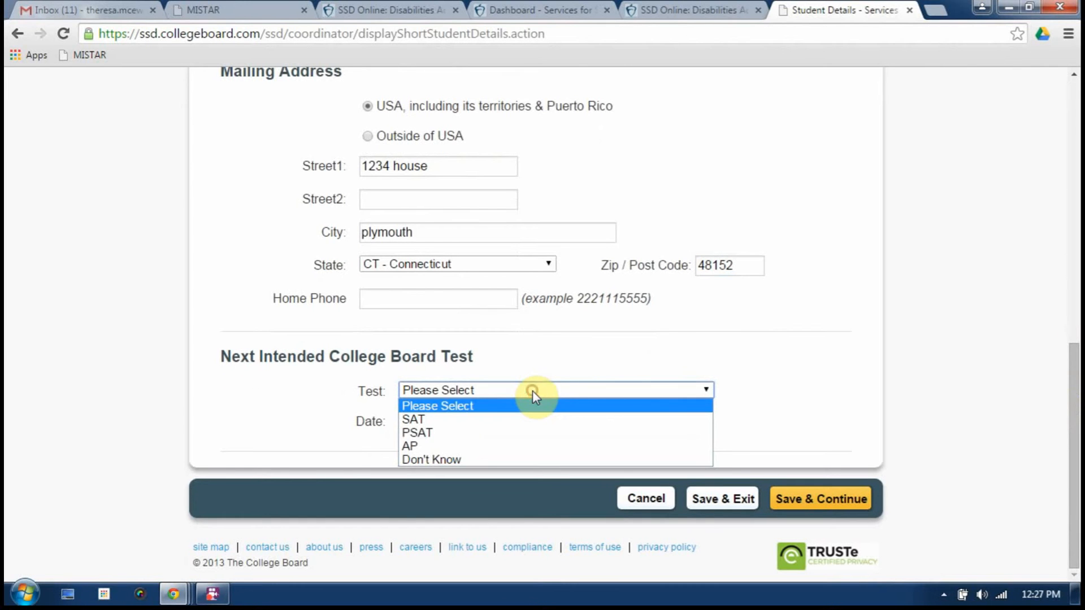
left_click(469, 421)
left_click(449, 421)
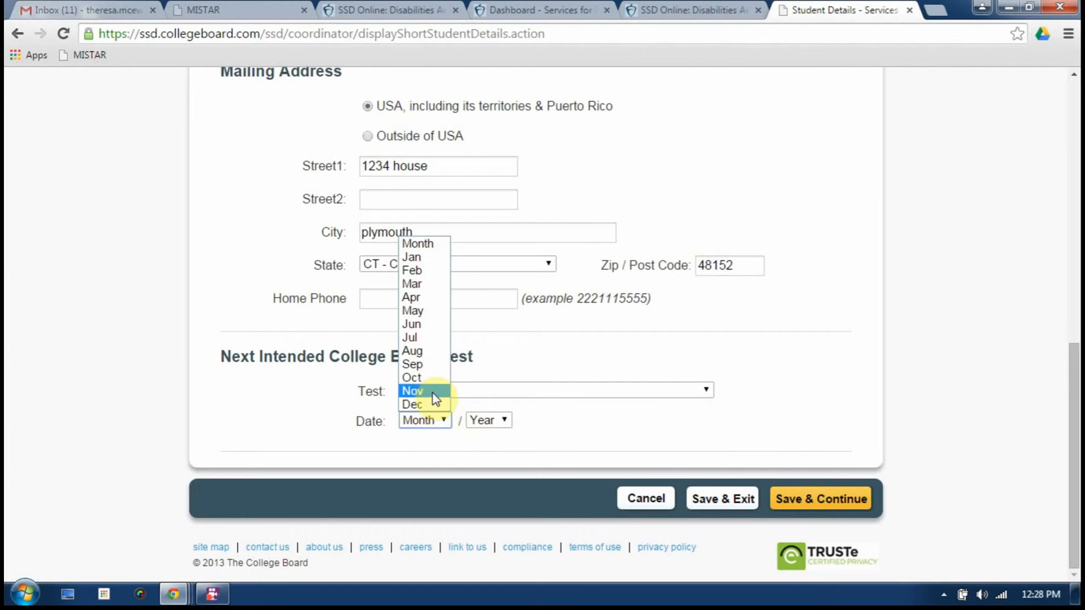
left_click(413, 300)
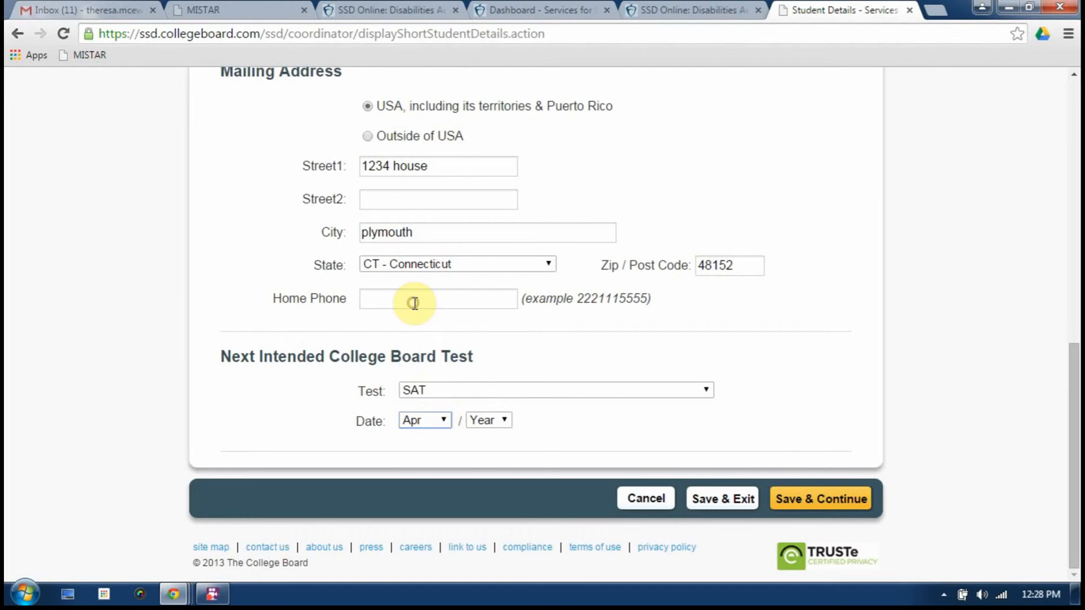
left_click(483, 421)
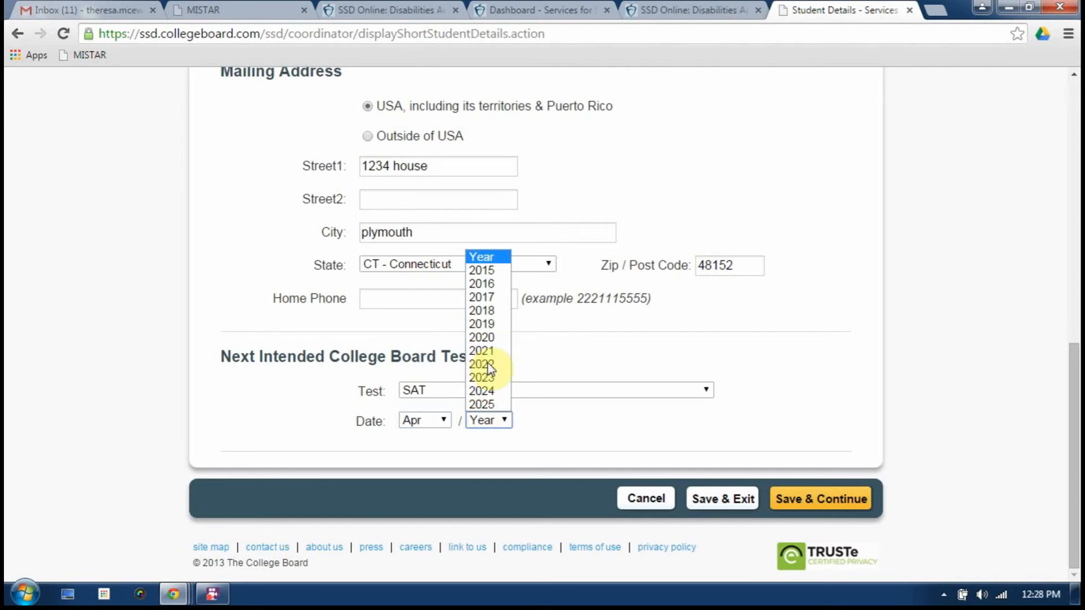
left_click(497, 285)
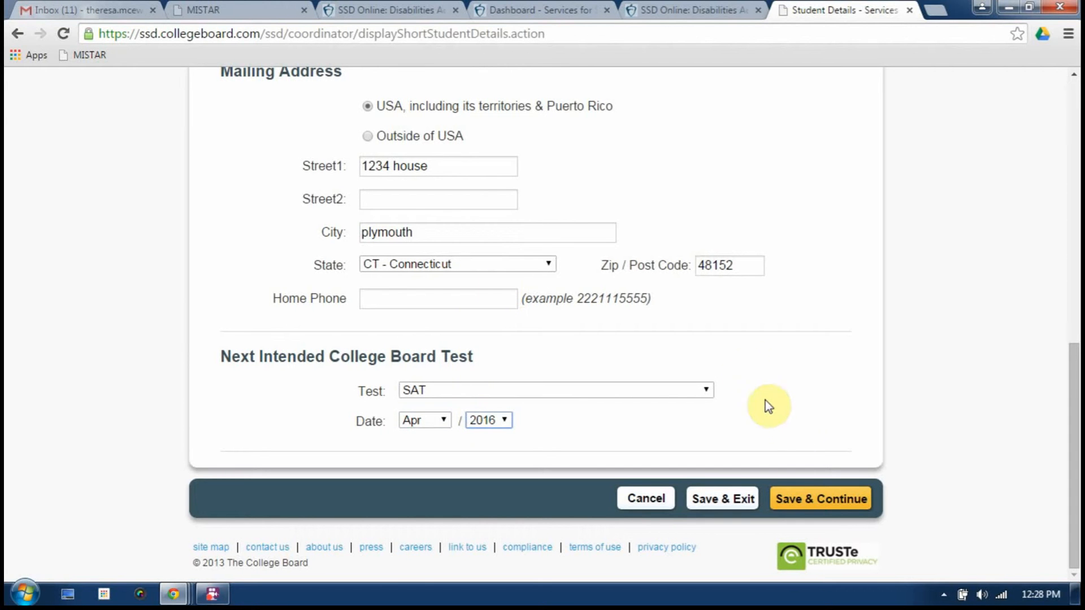
left_click(796, 495)
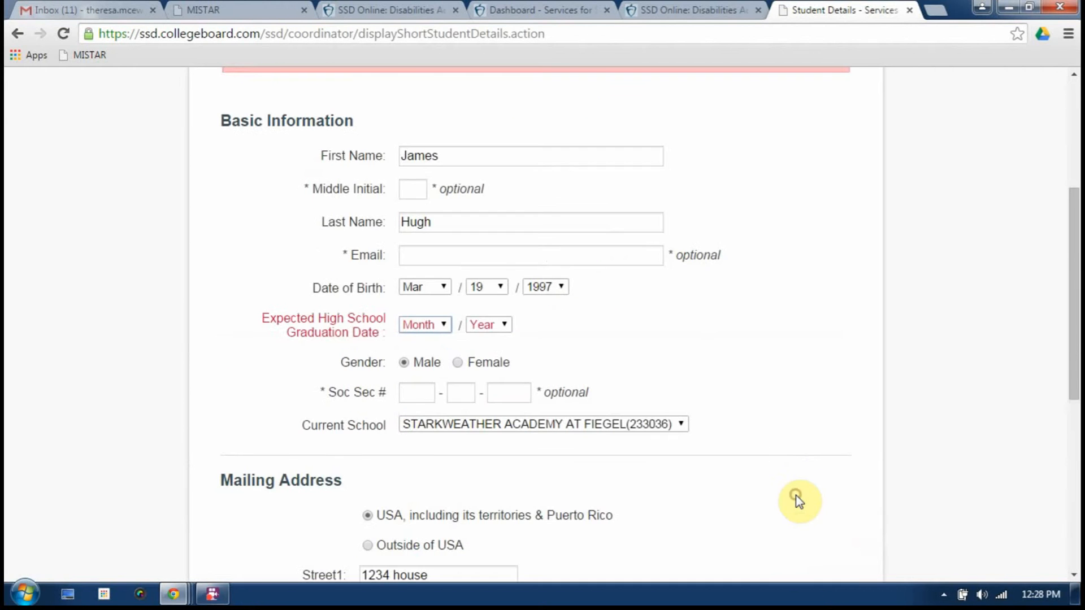
Set the expected graduation date to Jun 2017 and save
left_click(424, 325)
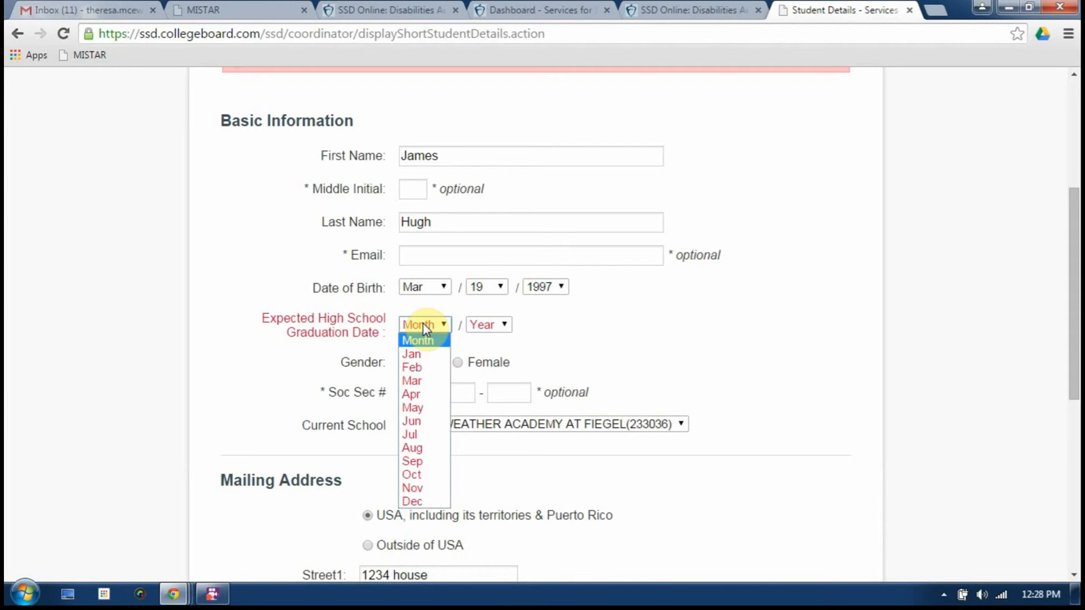
left_click(429, 421)
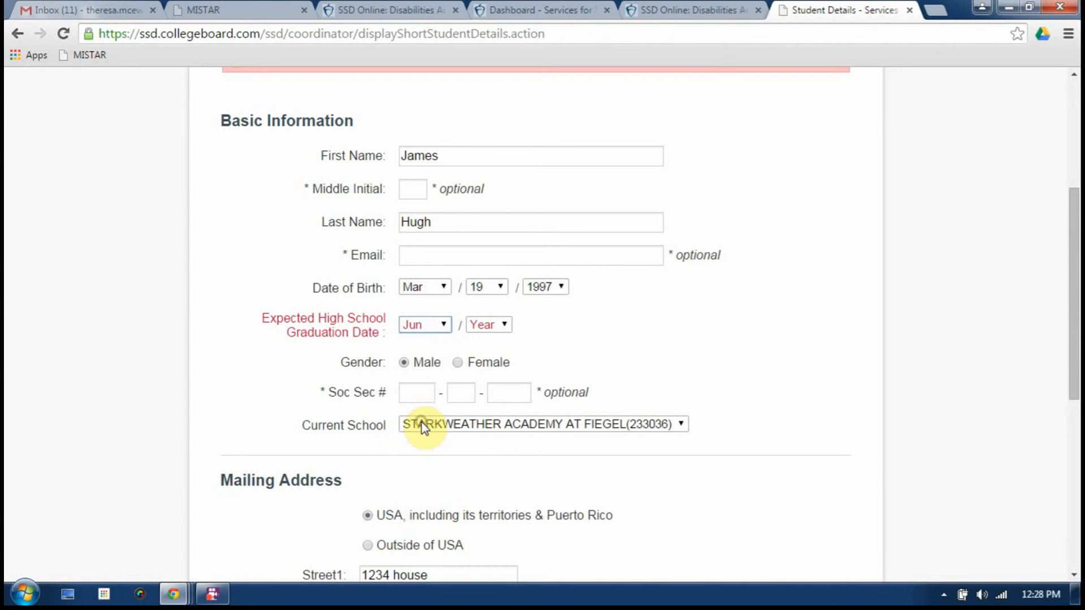
left_click(490, 325)
left_click(490, 352)
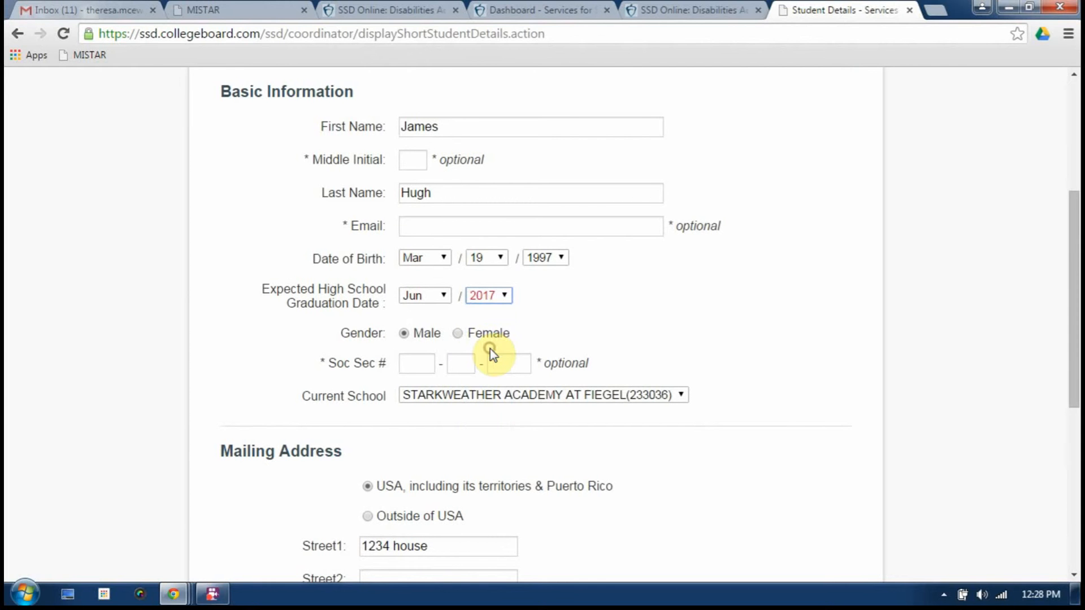
left_click_drag(1066, 248, 1072, 423)
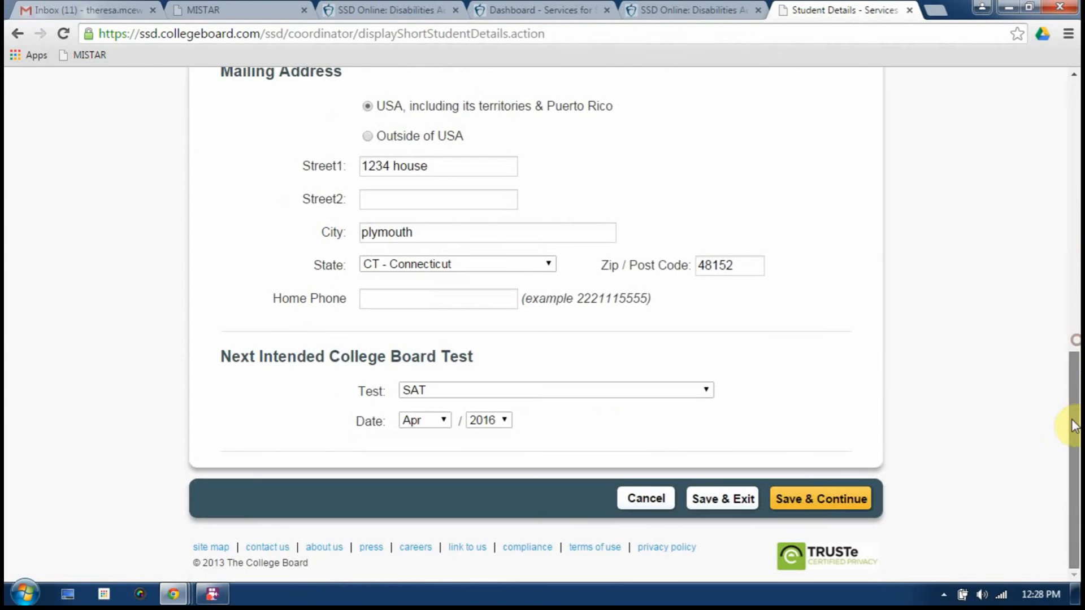
left_click(809, 500)
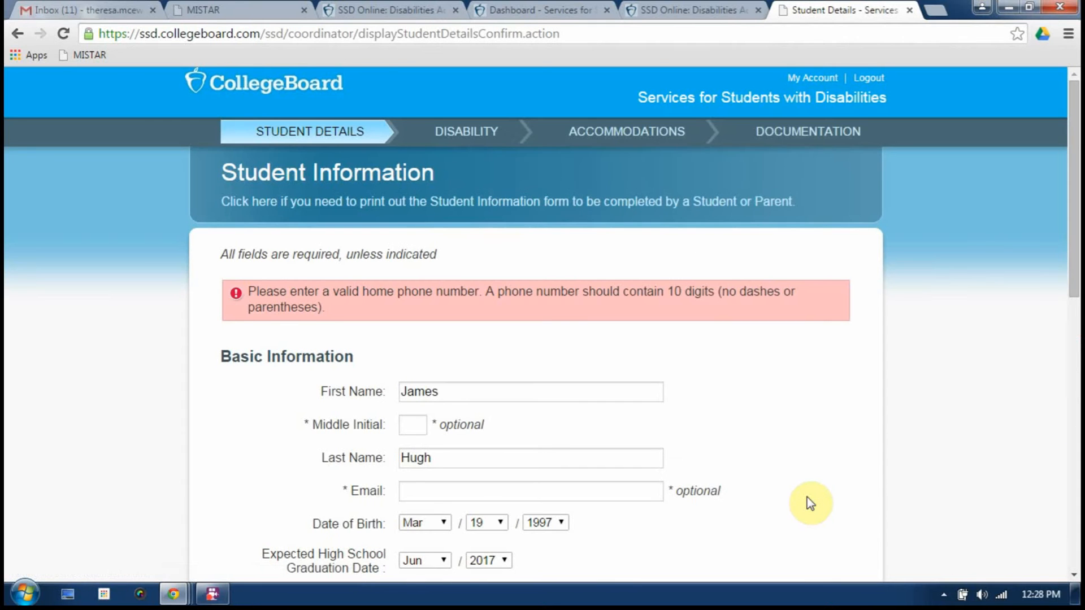
Enter the student's home phone number and save the details
left_click_drag(1065, 194, 1054, 432)
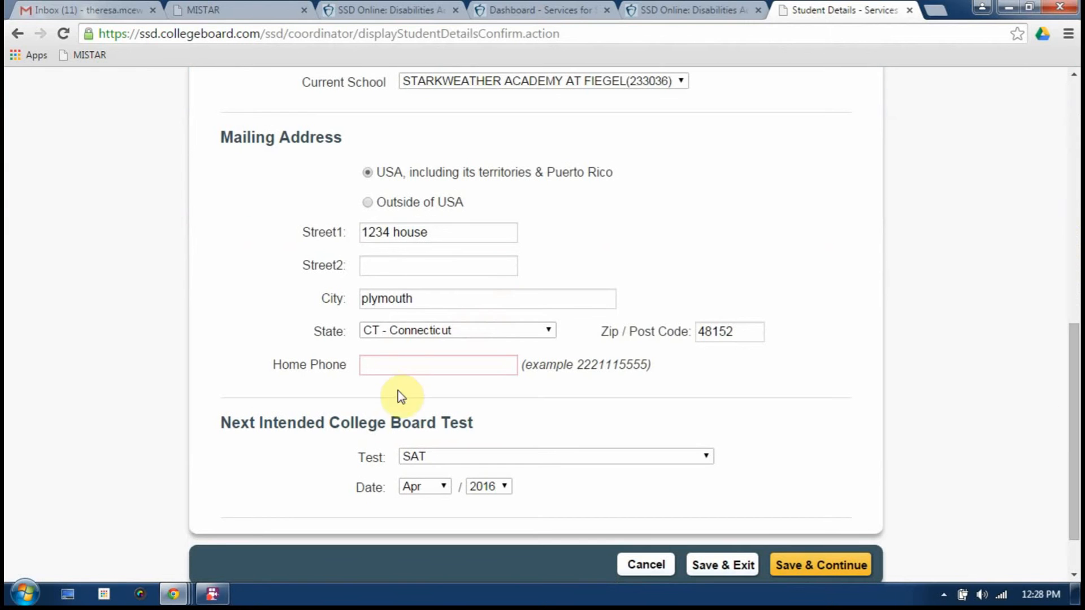
left_click(407, 366)
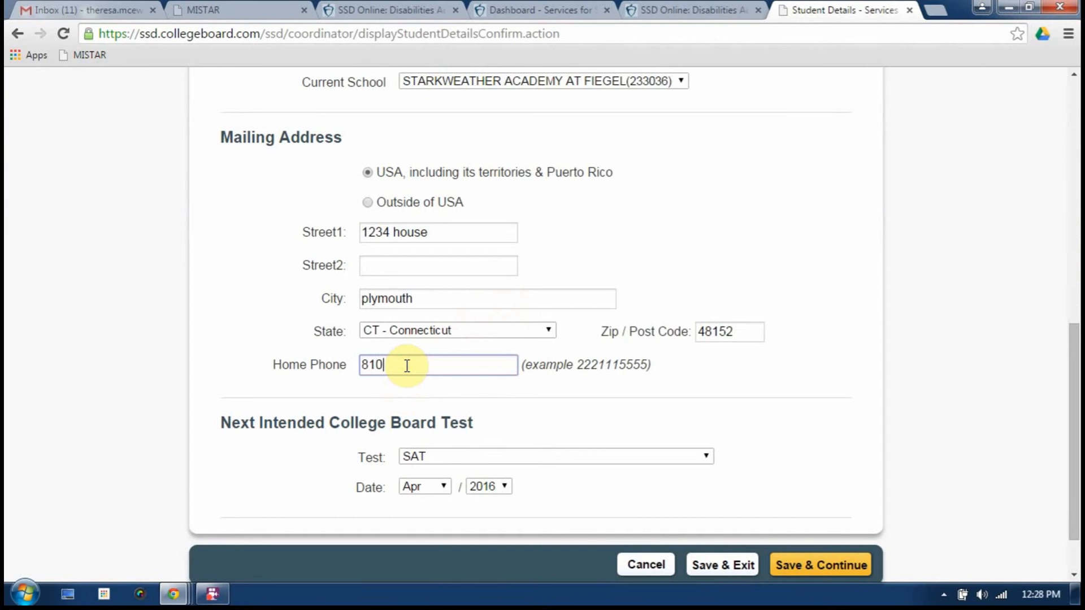
left_click(810, 564)
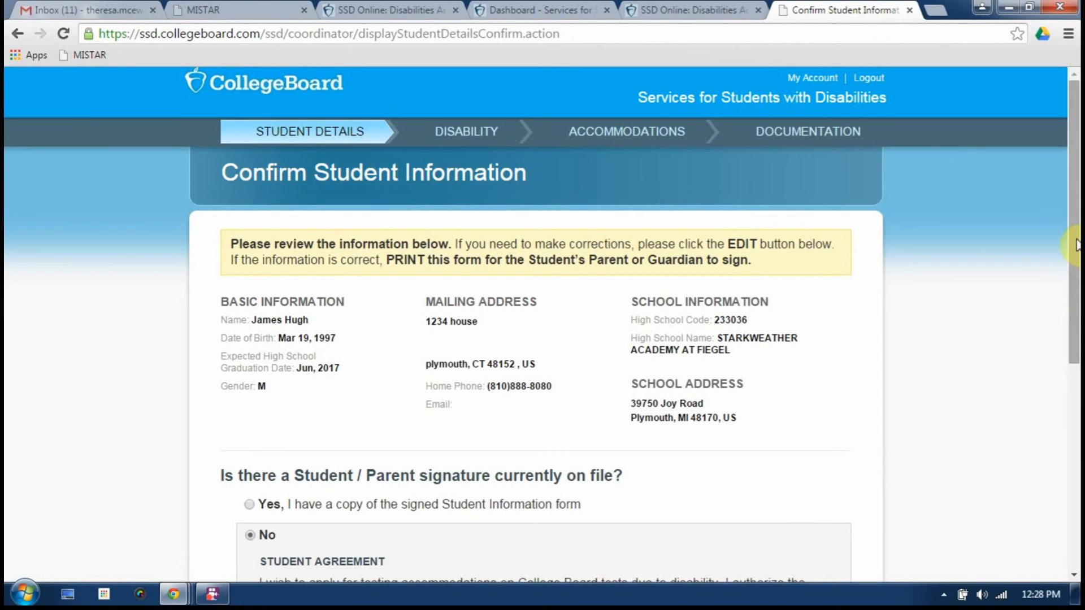
Answer Yes to having a signed Student Information form on file and save
left_click_drag(1076, 244, 1076, 329)
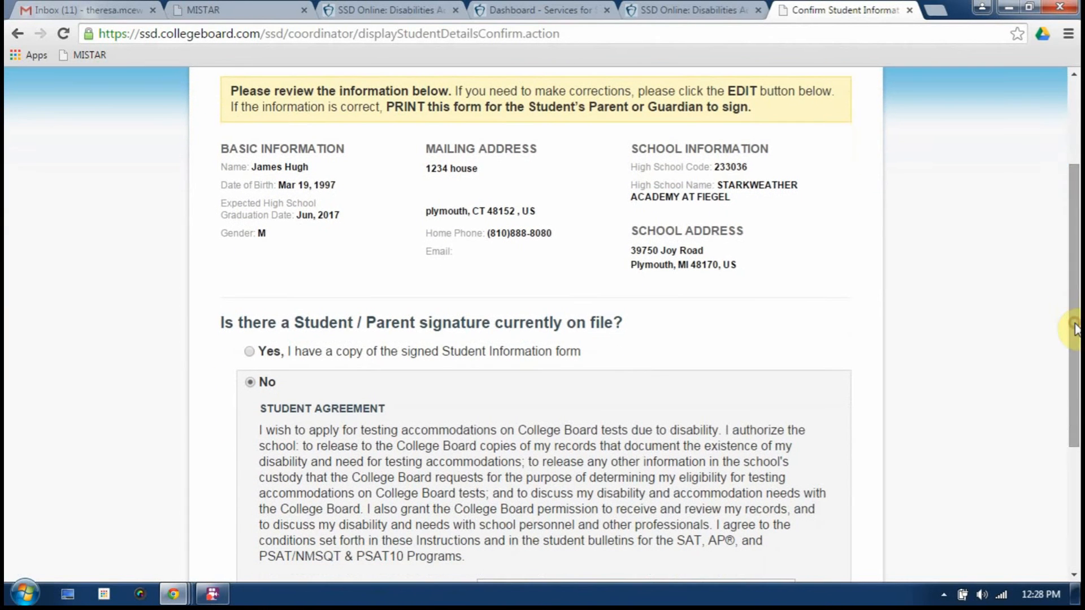
left_click(250, 350)
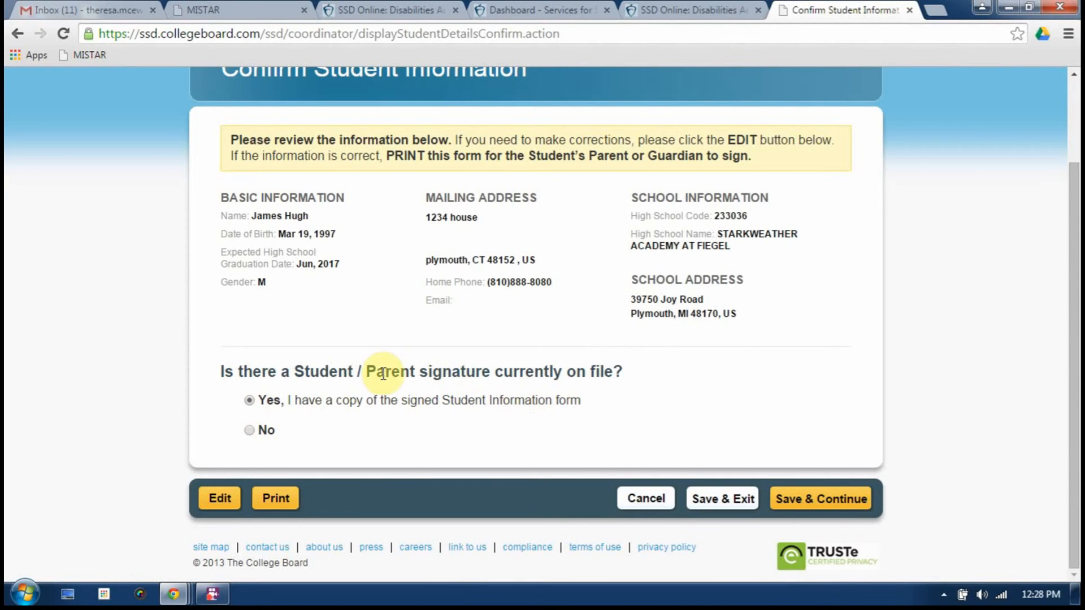
left_click(252, 432)
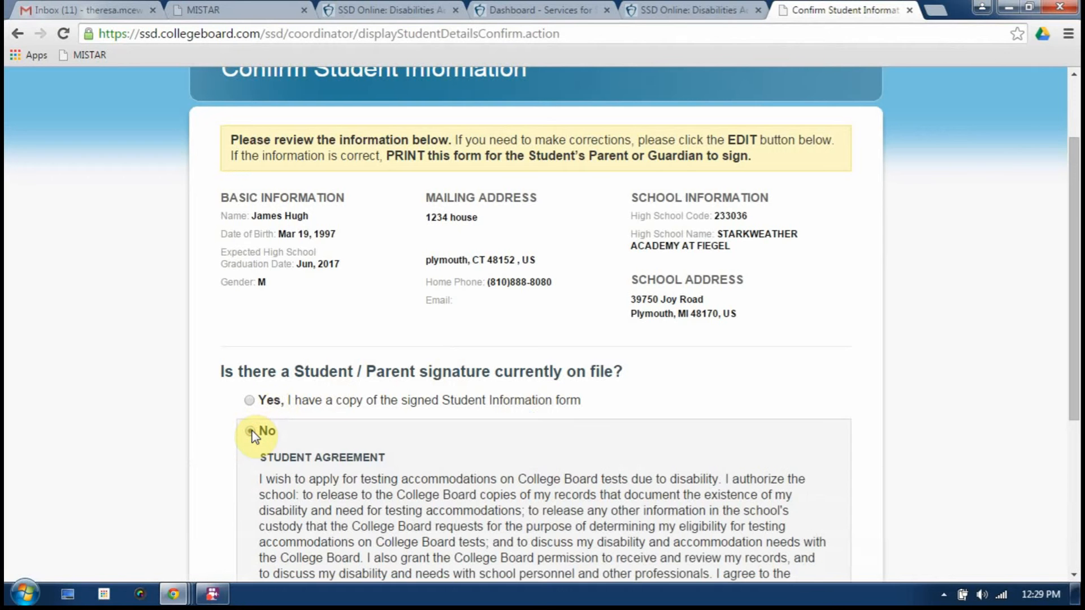
left_click_drag(1067, 185, 1072, 351)
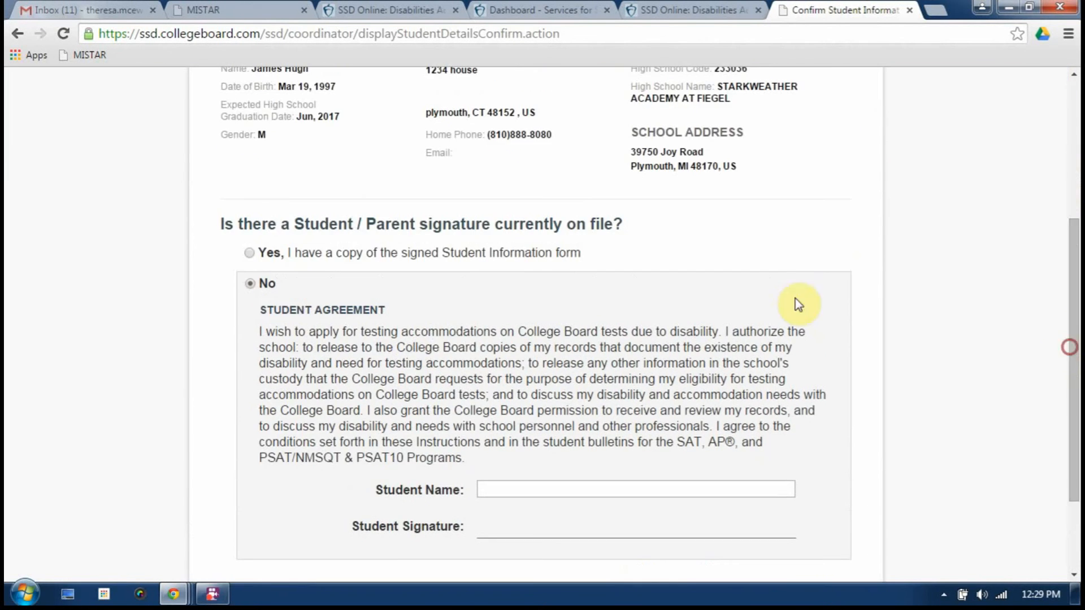
left_click(250, 253)
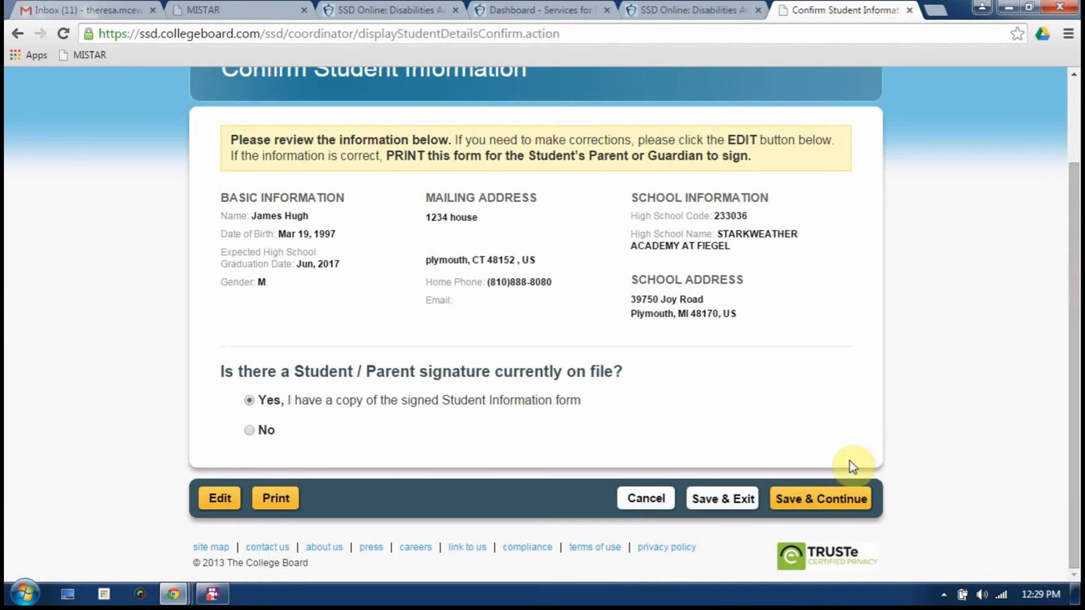
left_click(822, 500)
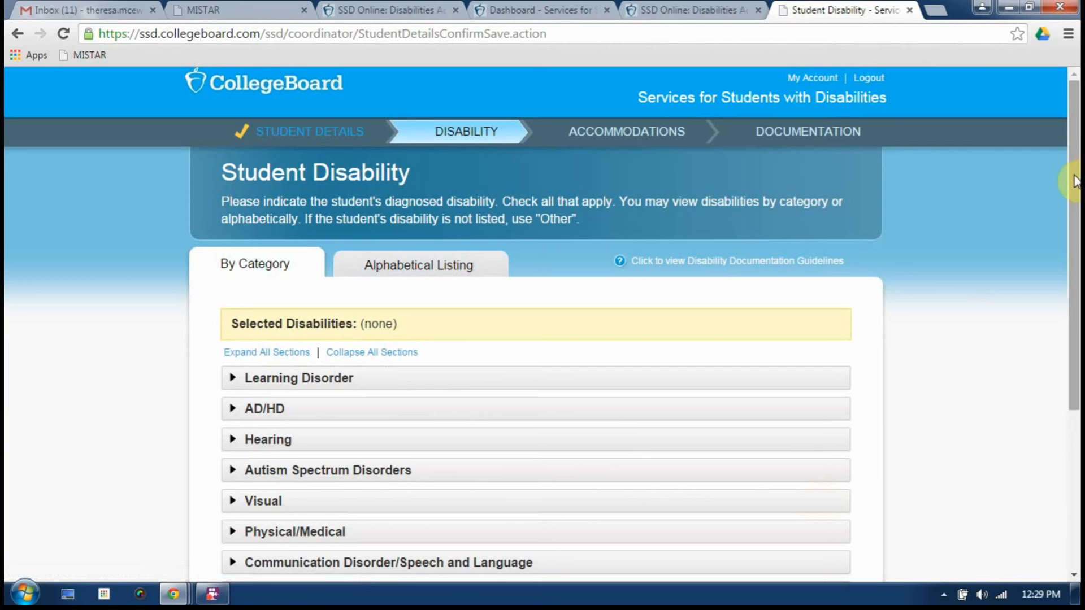
Under the AD/HD category, check Attention-Deficit/Hyperactivity Disorder, Combined Type
left_click_drag(1073, 181, 1073, 286)
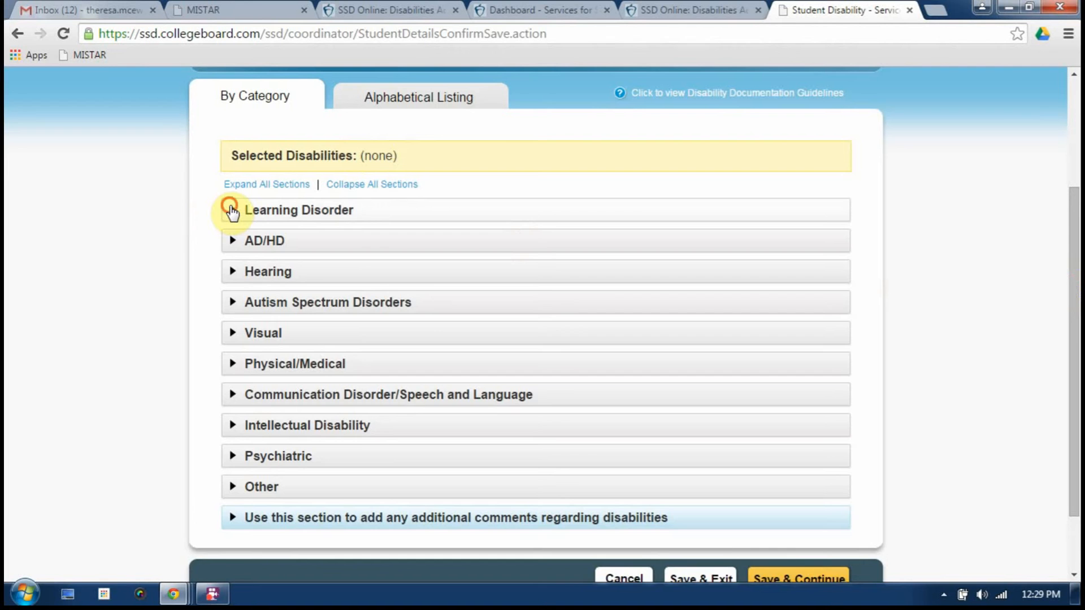
left_click(232, 211)
left_click(232, 211)
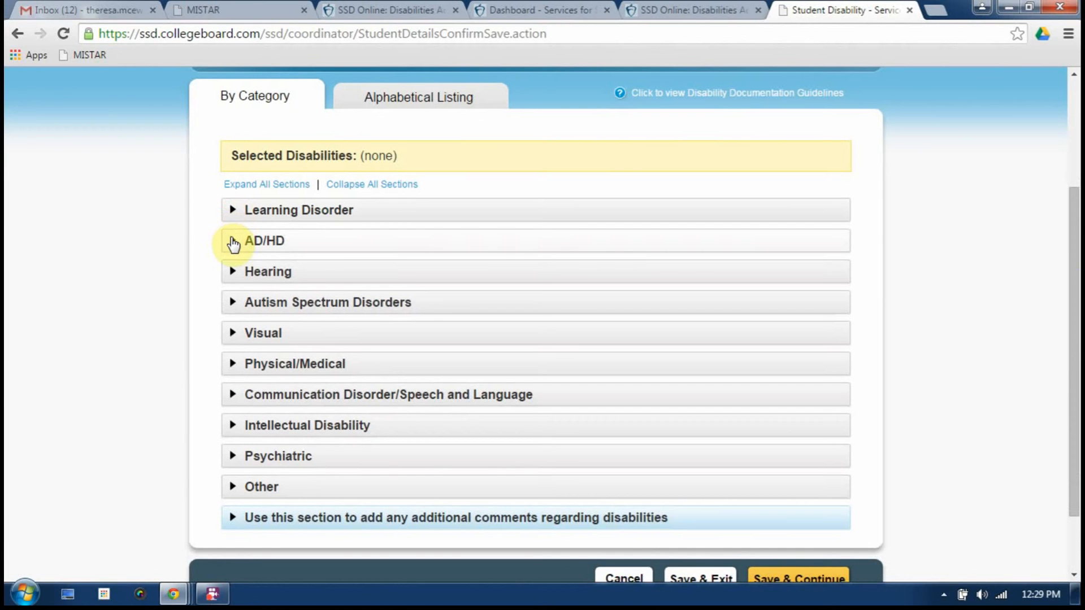
left_click(232, 241)
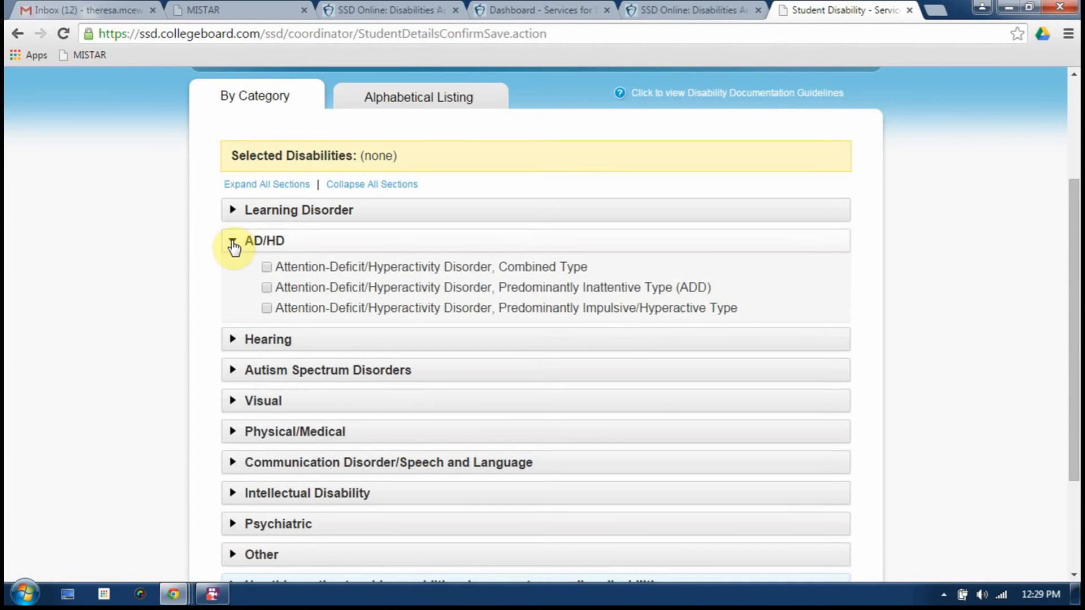
left_click(233, 242)
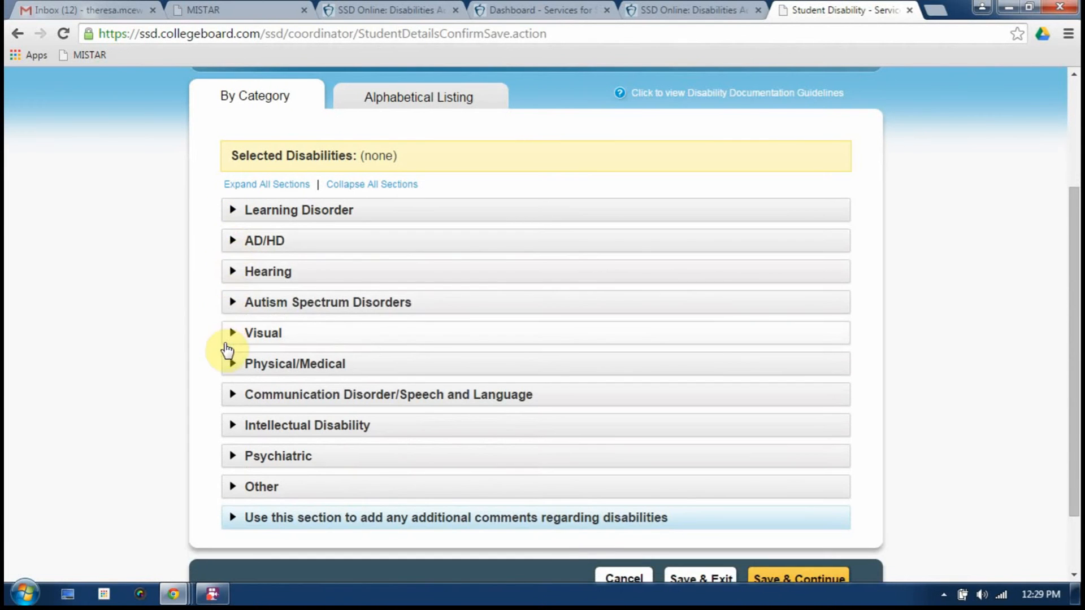
left_click(233, 242)
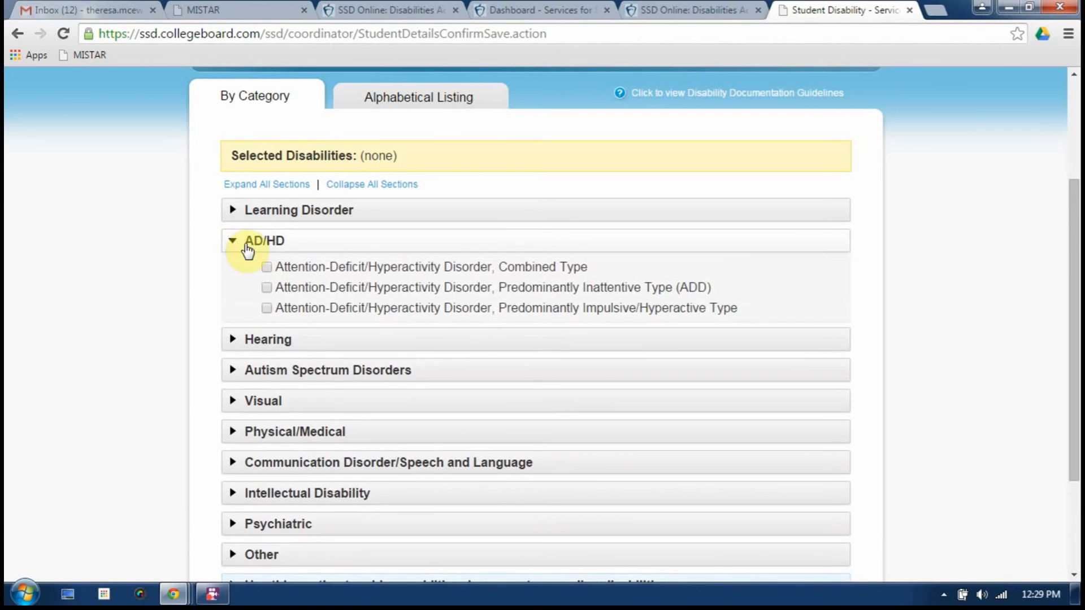
left_click(266, 267)
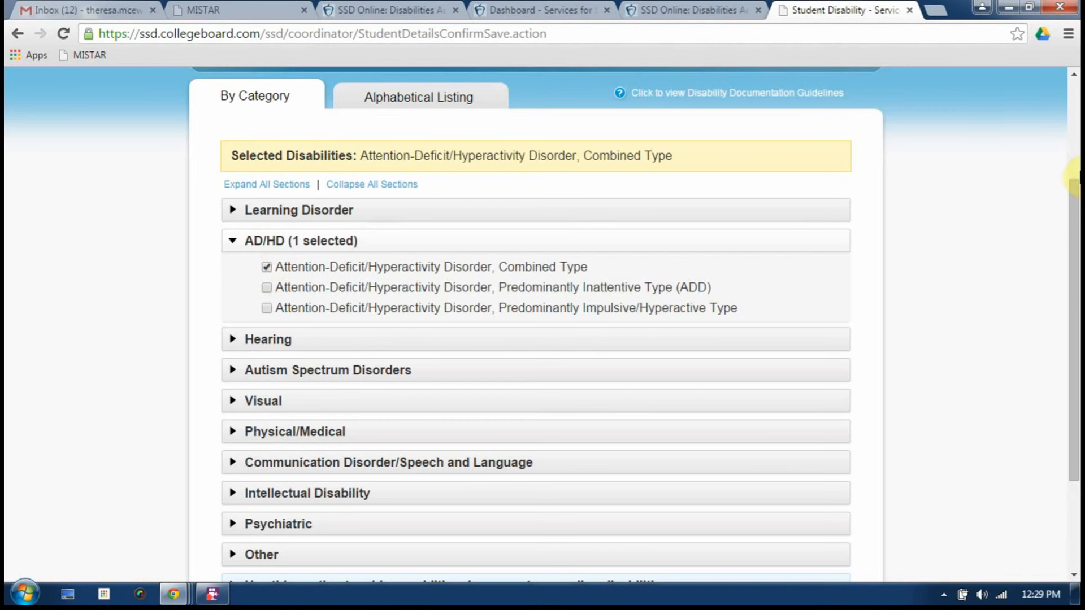
left_click_drag(1073, 198, 1073, 273)
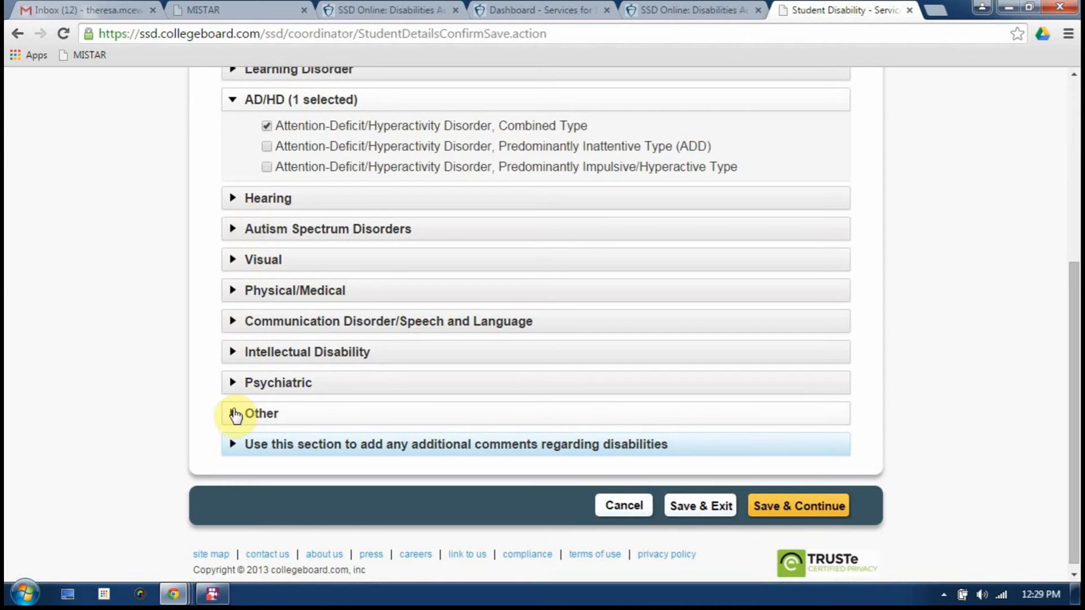
left_click(233, 414)
left_click(232, 415)
Save the ADHD selection with onset 'Longer than 4 school months ago'
left_click(766, 506)
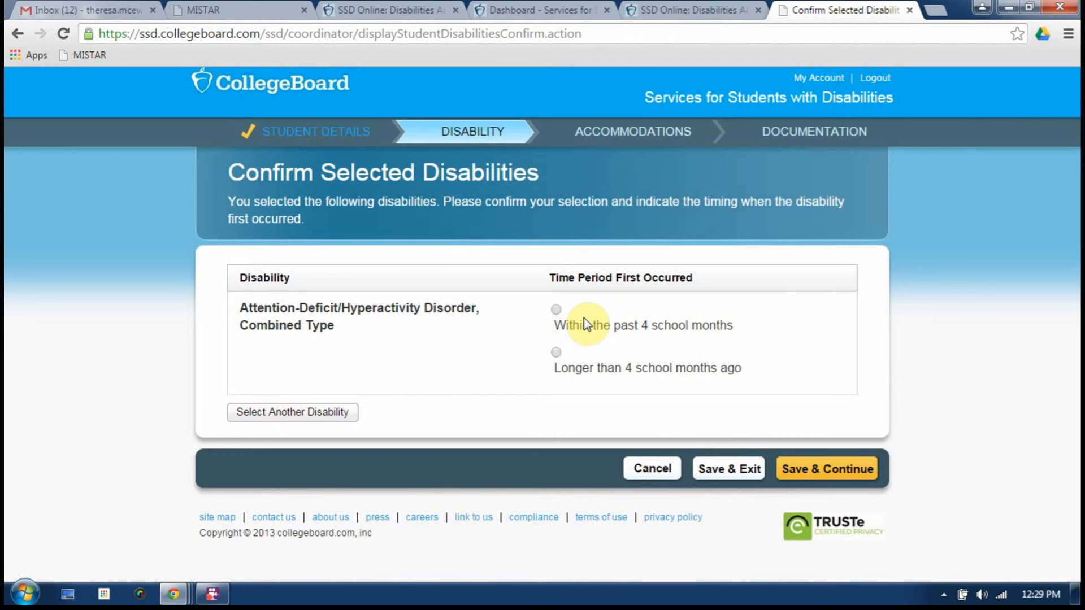
left_click(554, 356)
left_click(797, 469)
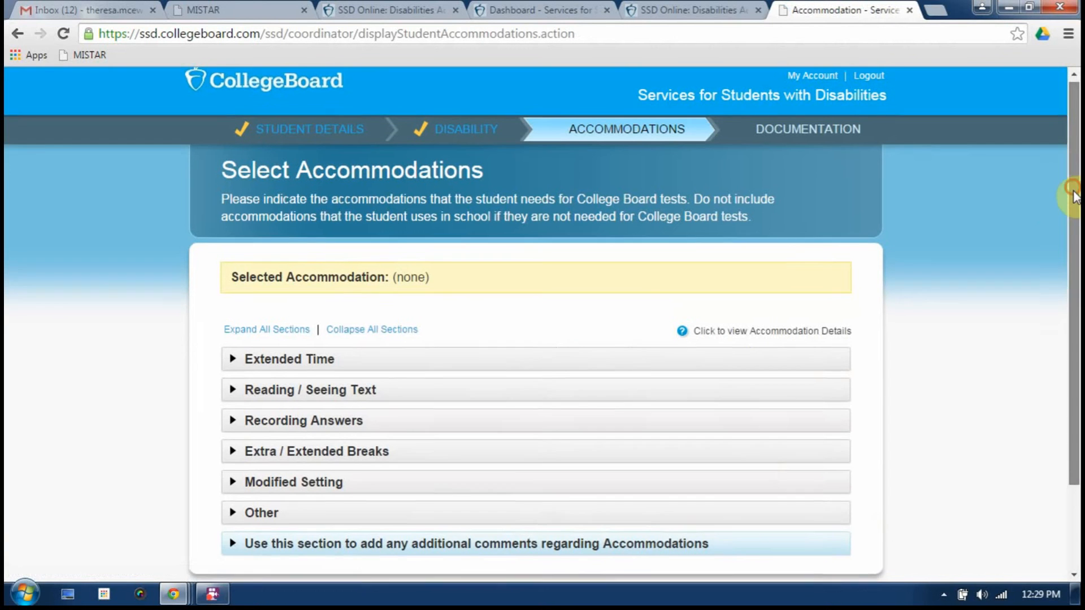
left_click_drag(1073, 194, 1074, 242)
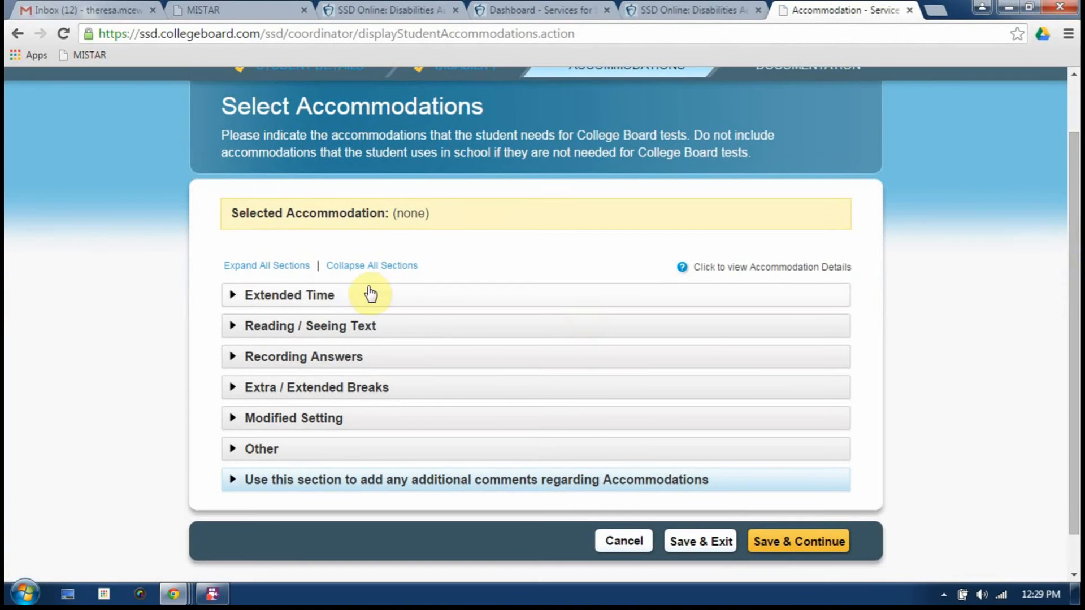
Expand the Extended Time, Reading / Seeing Text, Recording Answers and Extra / Extended Breaks accommodation groups
left_click(231, 296)
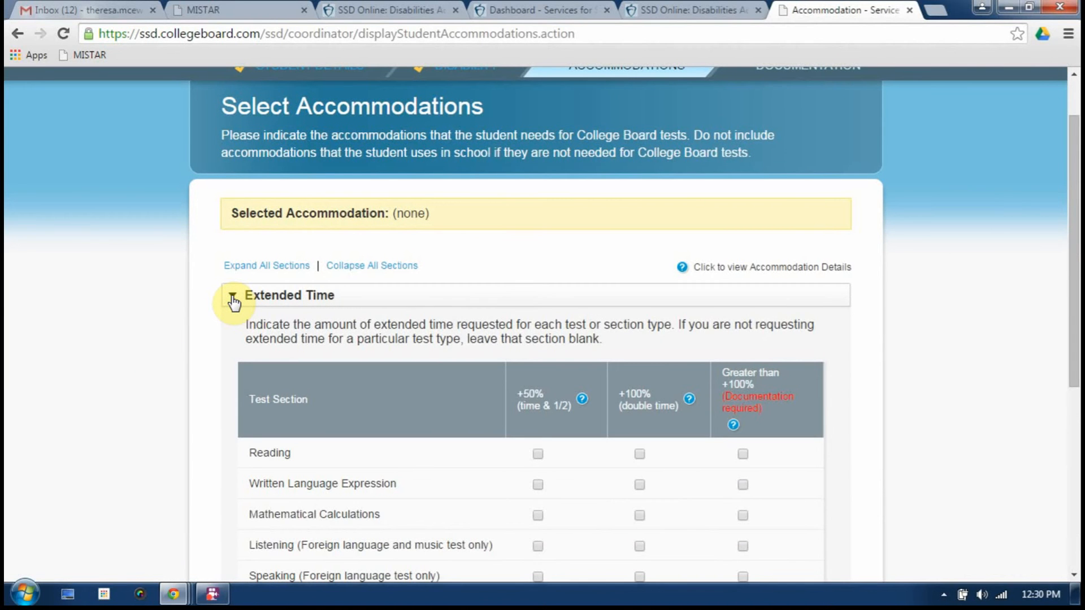
left_click_drag(1074, 161, 1076, 344)
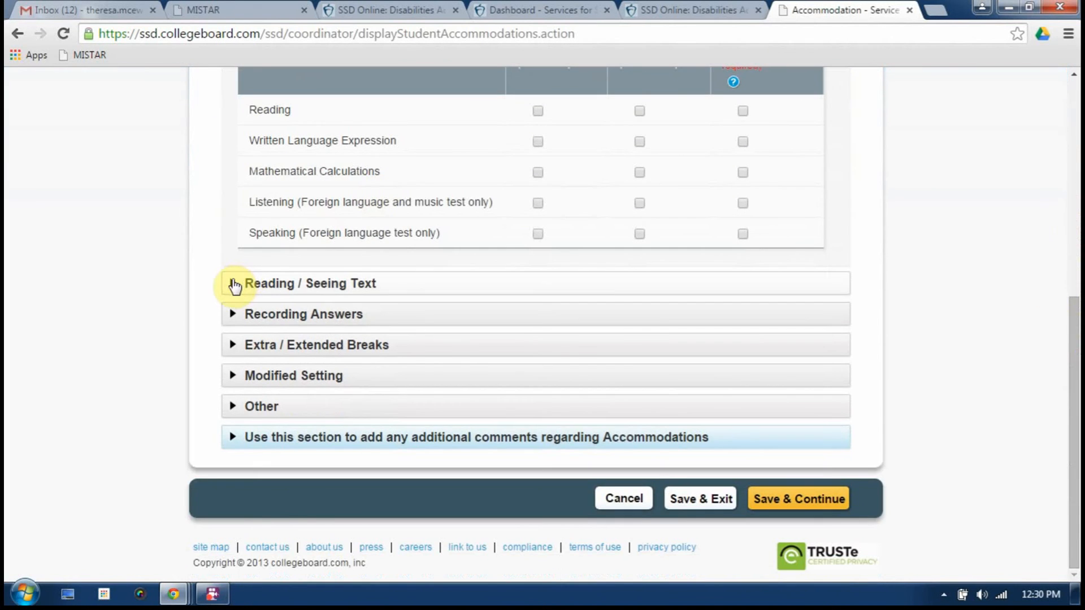
left_click(233, 284)
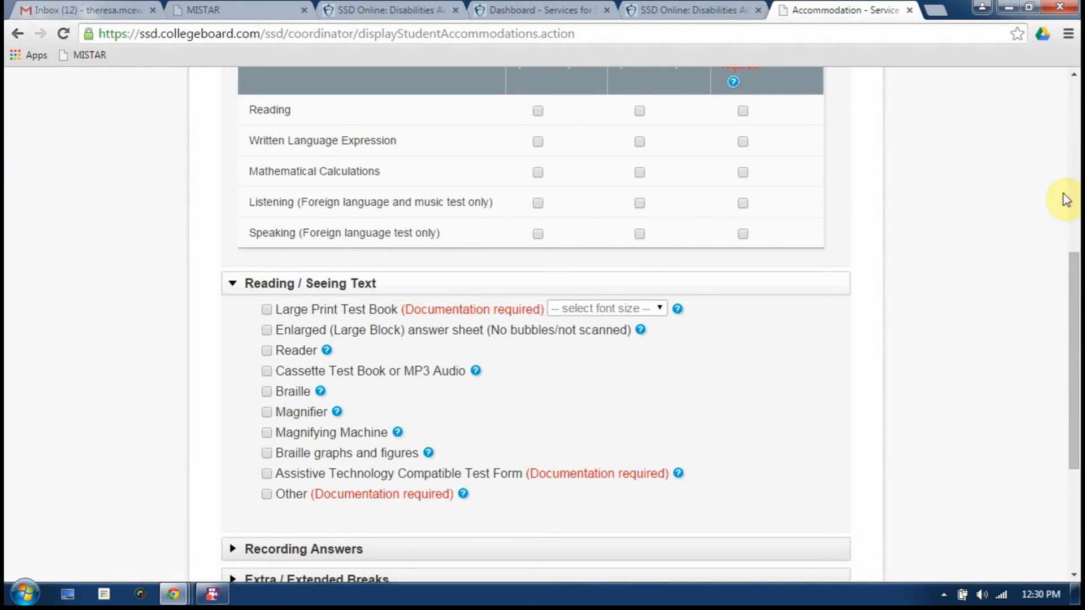
left_click_drag(1071, 282, 1071, 370)
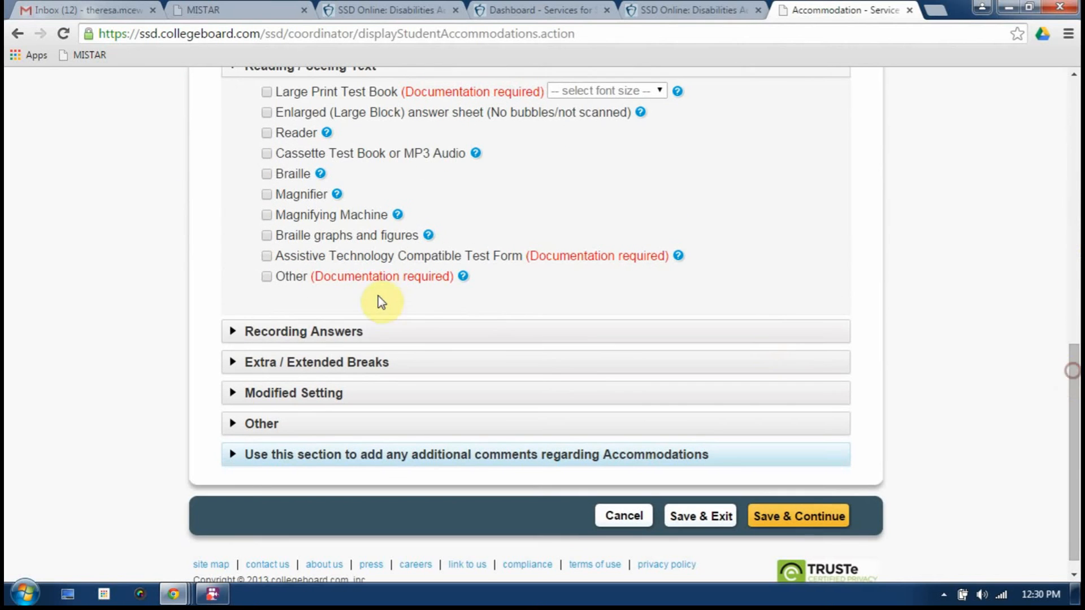
left_click(233, 331)
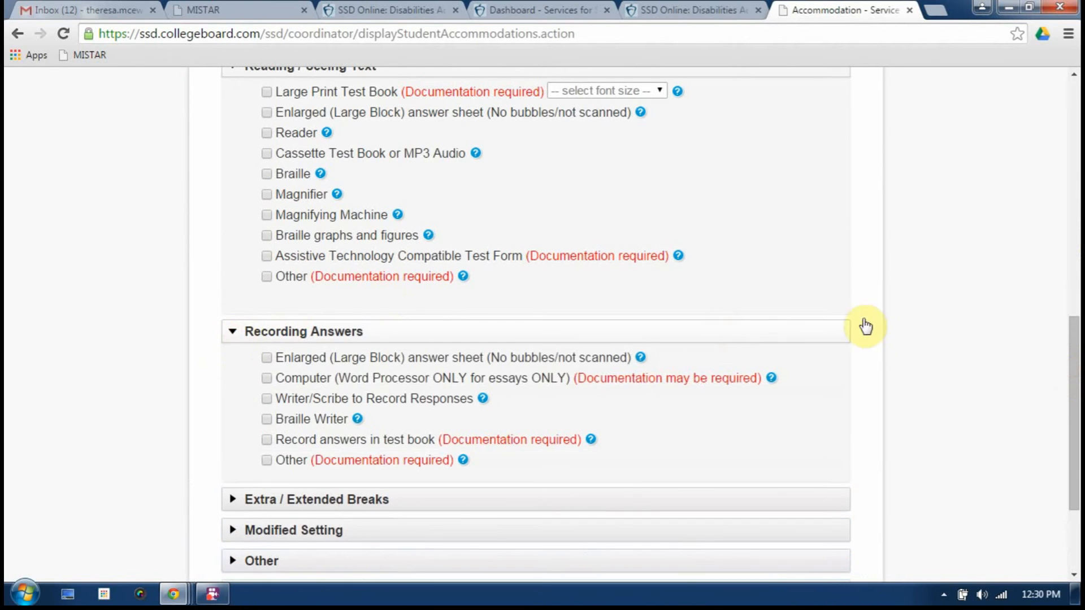
left_click_drag(1068, 346, 1067, 412)
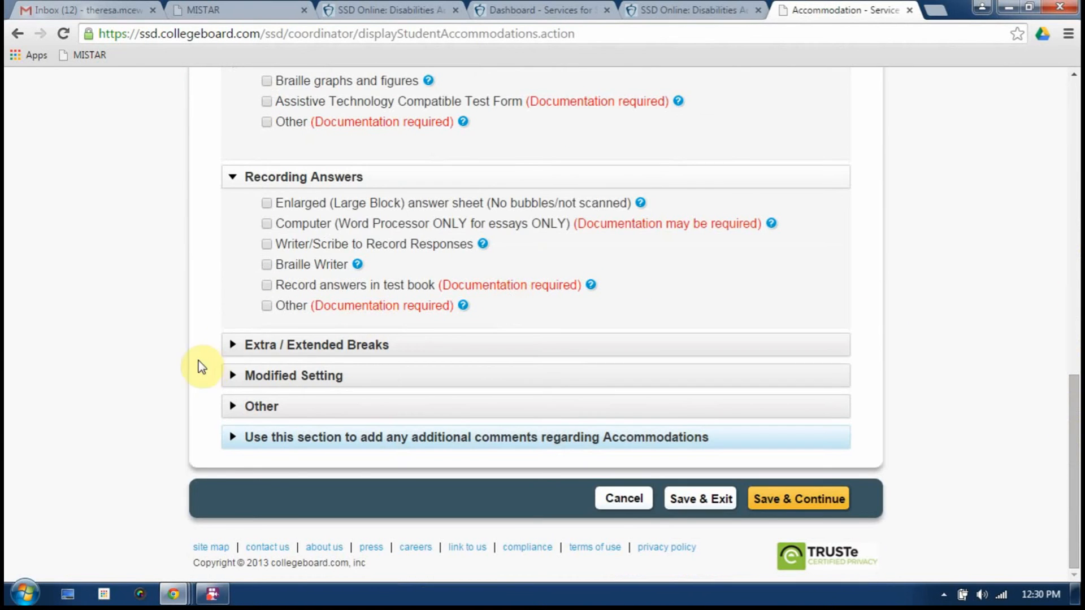
left_click(231, 344)
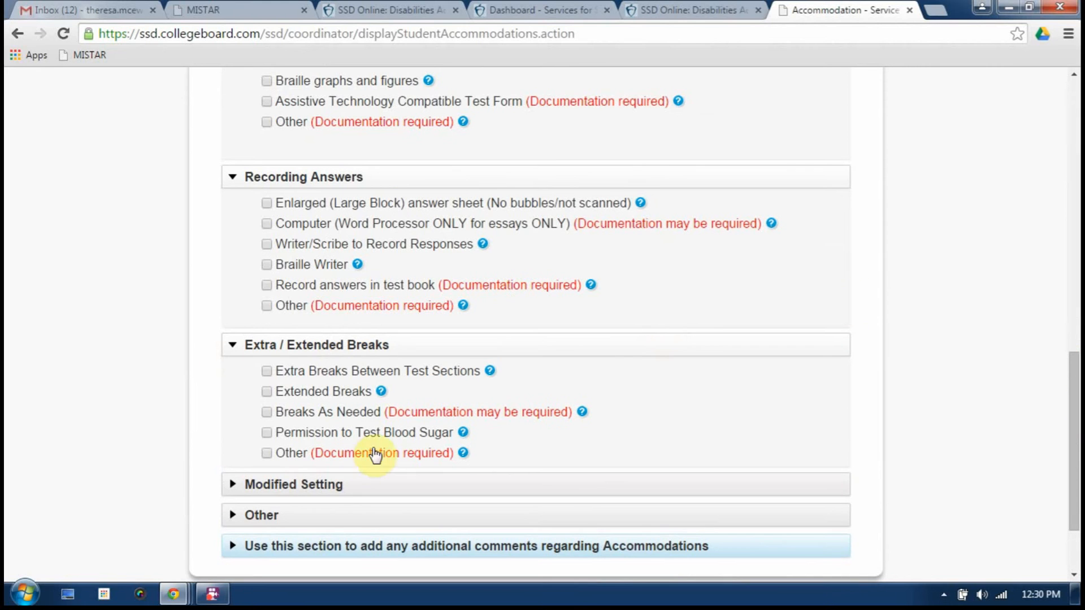
Under Modified Setting, select Small group setting as the student's accommodation
left_click(232, 485)
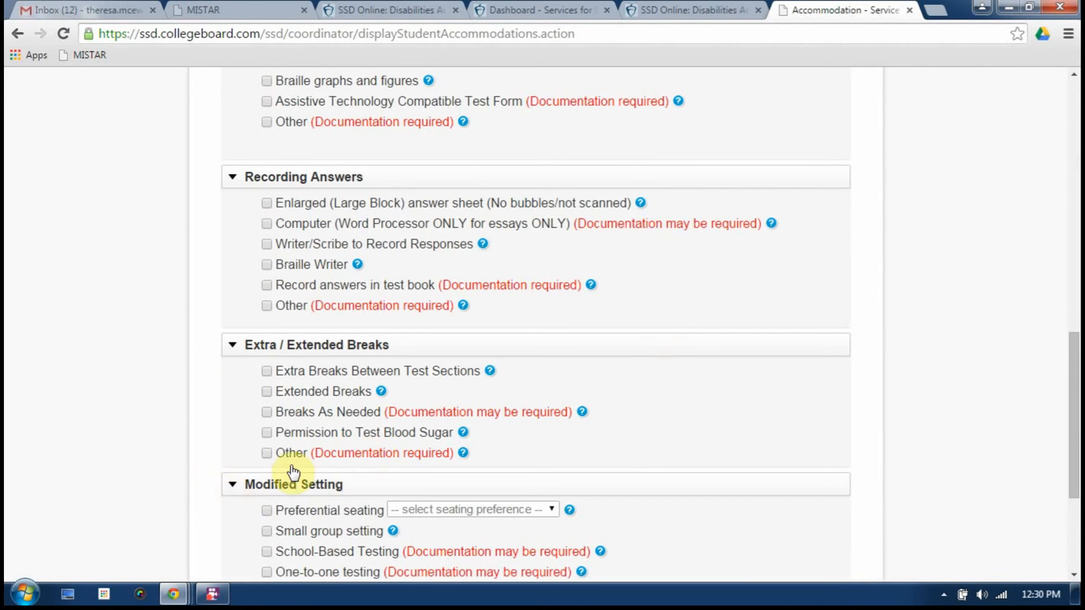
left_click_drag(1068, 363, 1073, 449)
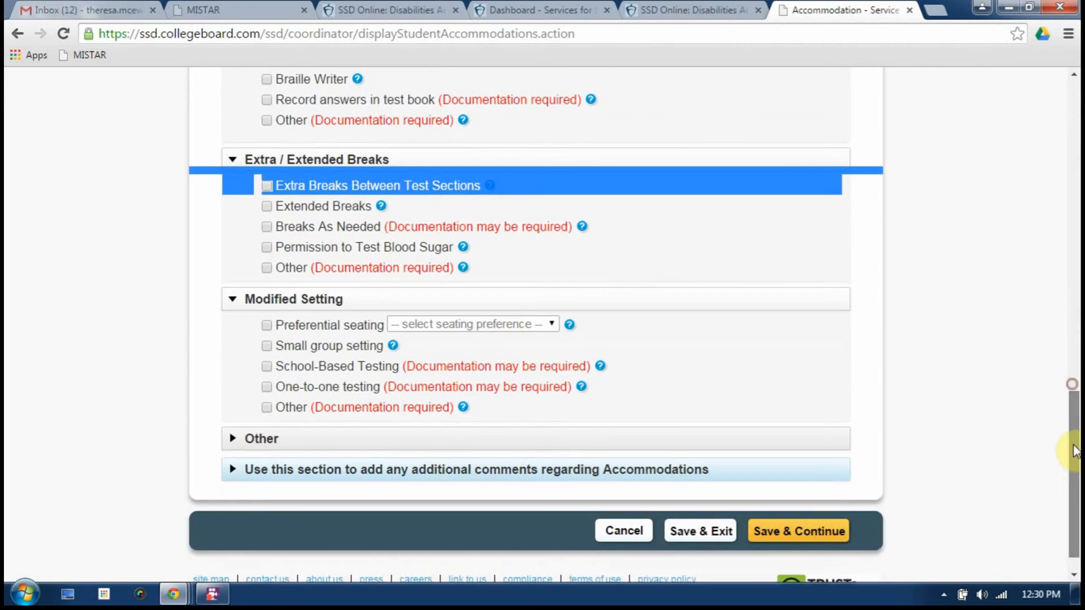
left_click(265, 346)
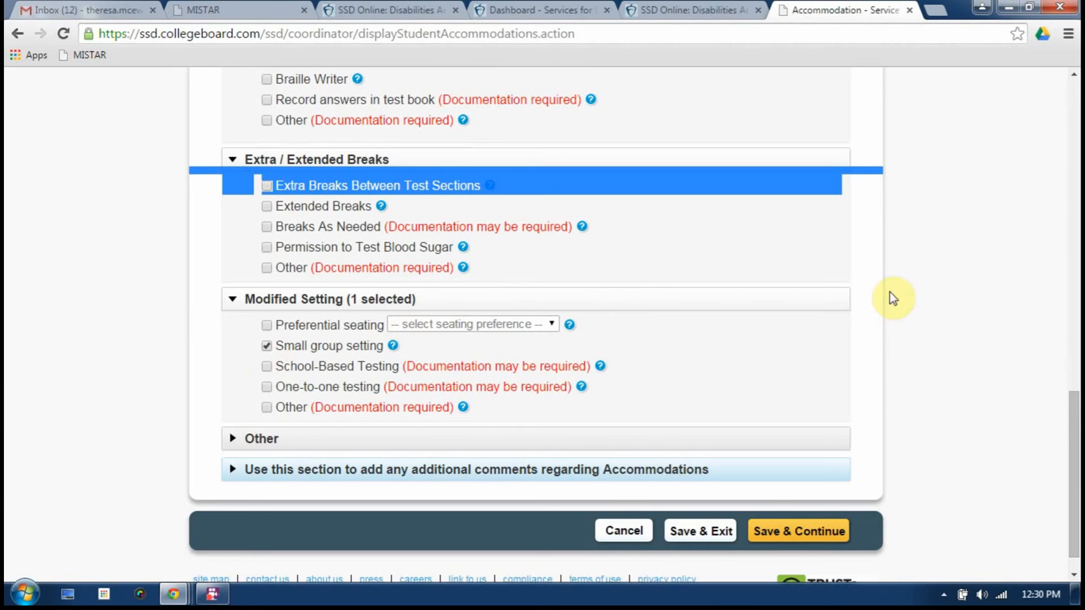
left_click_drag(1074, 405, 1068, 213)
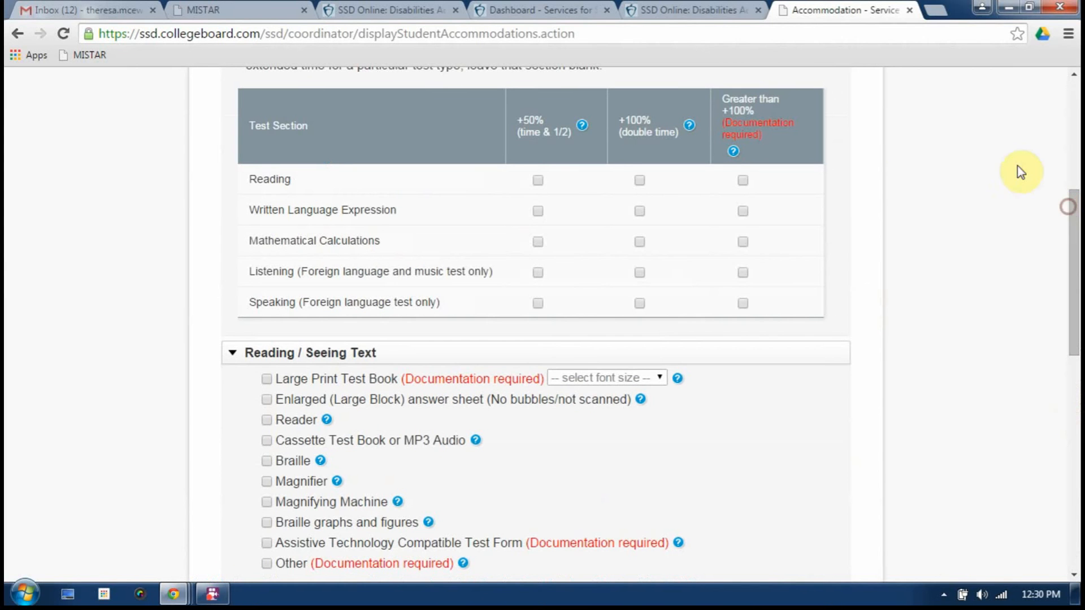
Add Reading +50% extended time, confirm its required reason, and save the accommodations
left_click(537, 181)
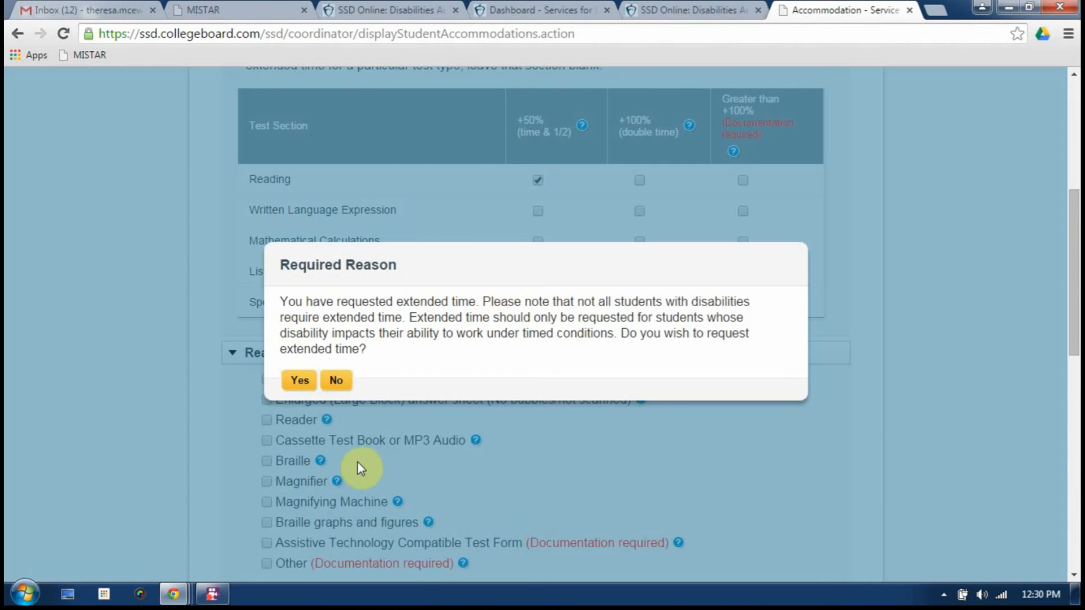
left_click(294, 382)
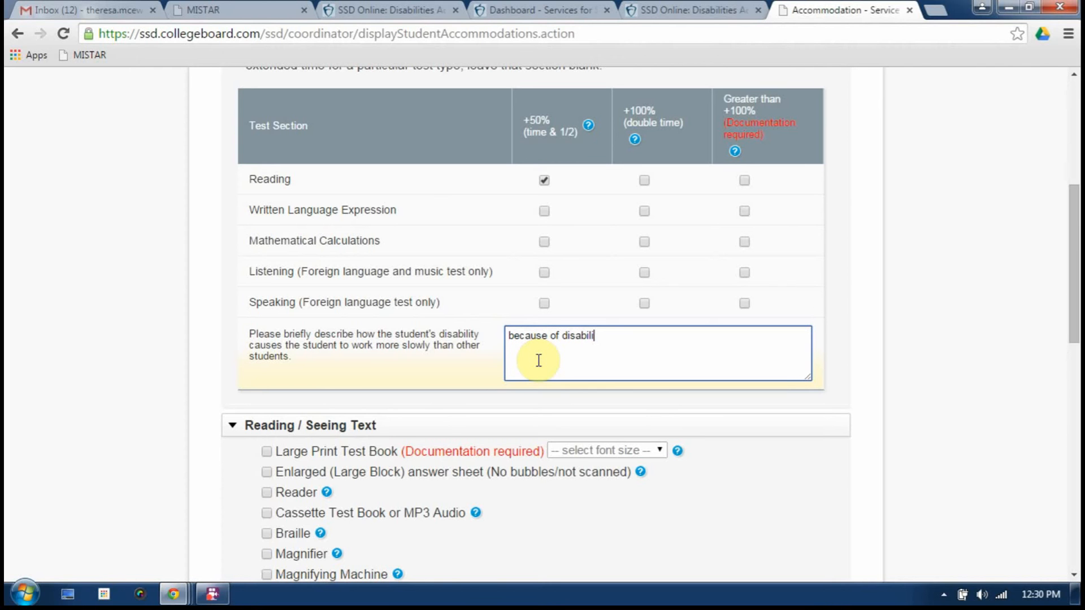
left_click_drag(1074, 271, 1067, 515)
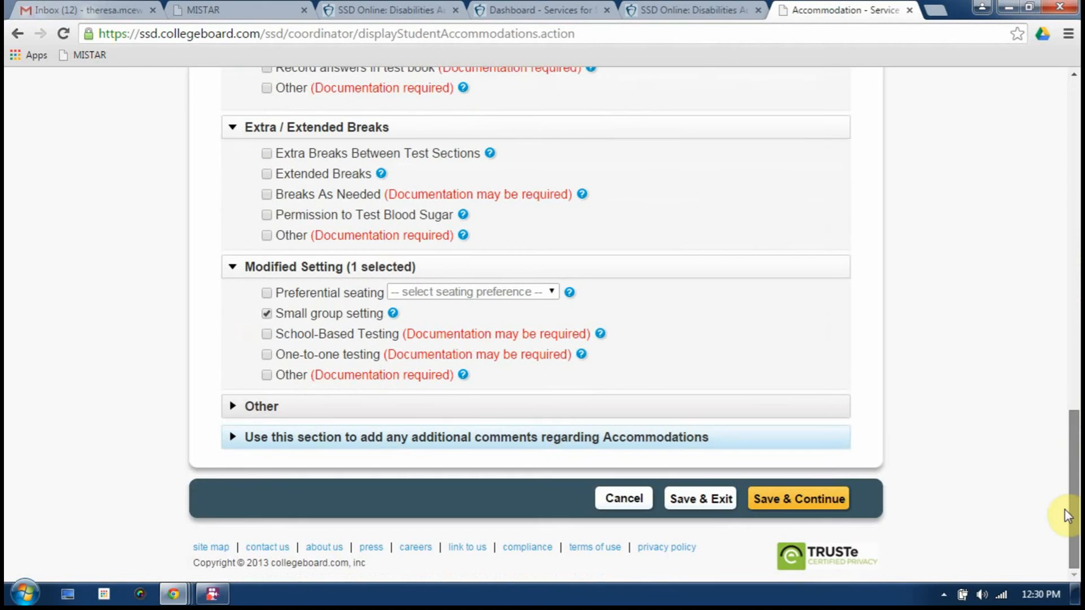
left_click(788, 496)
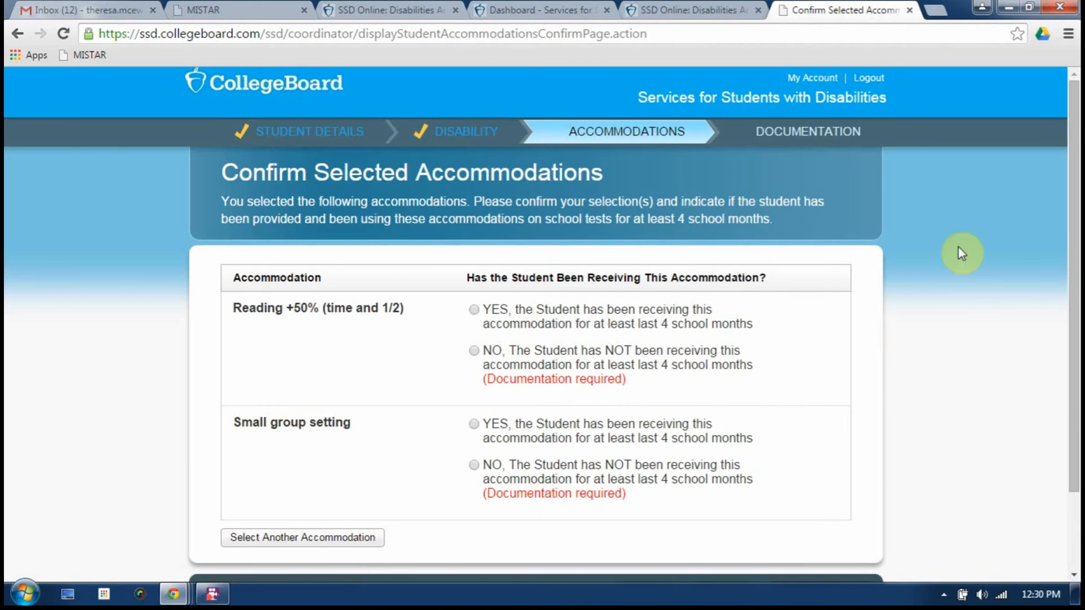
Answer YES for both Reading +50% and Small group setting, then save and continue
left_click(470, 312)
left_click(473, 425)
scroll(1065, 269, "down", 1)
scroll(1065, 269, "down", 1)
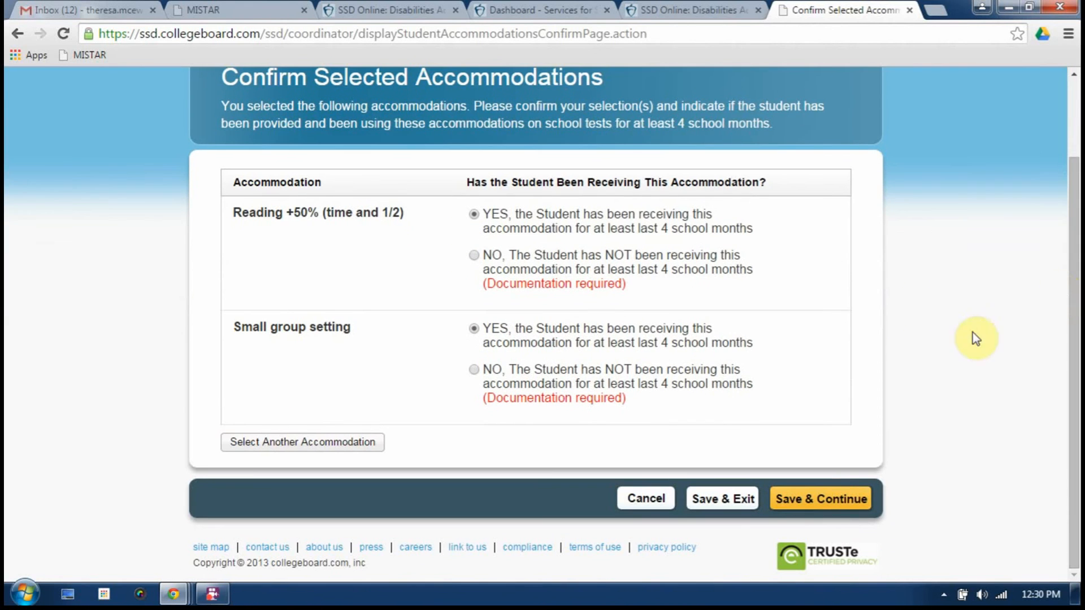
left_click(810, 501)
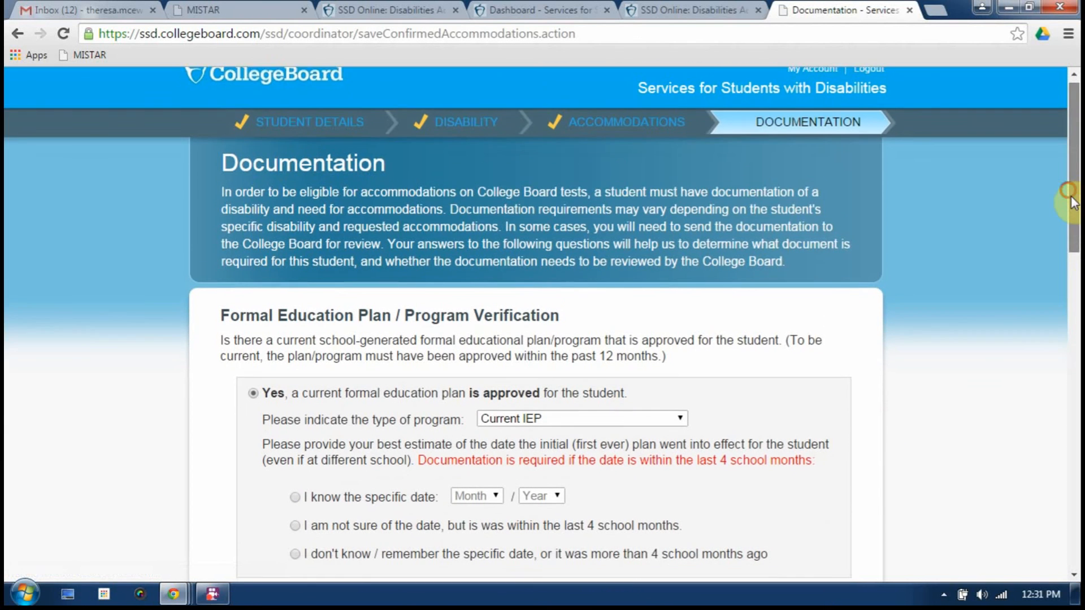
Set the education plan's known start date to March 2015
left_click_drag(1074, 199, 1072, 269)
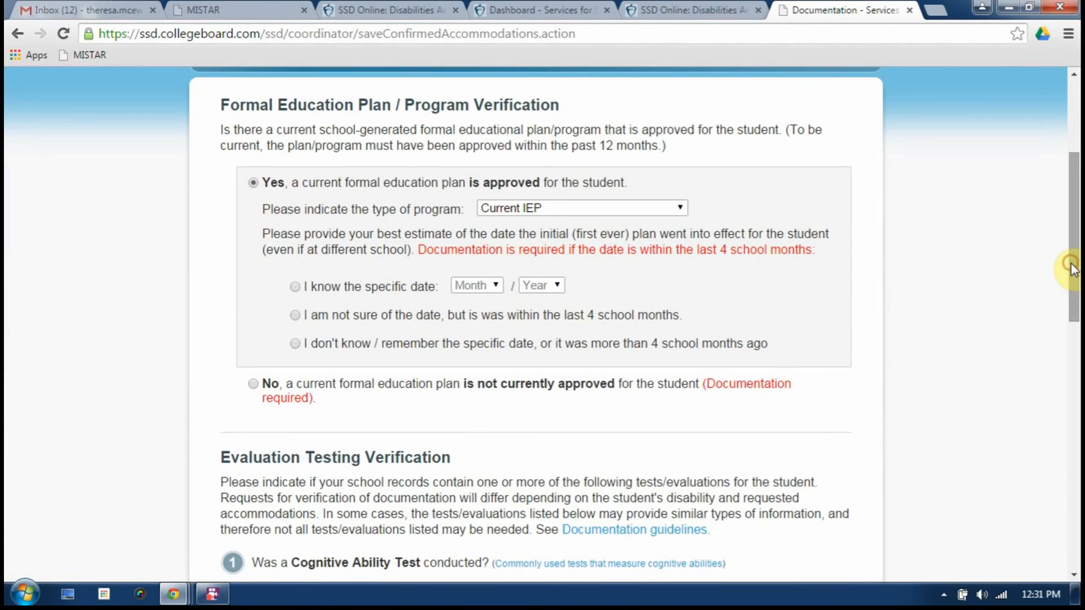
left_click(294, 286)
left_click(471, 287)
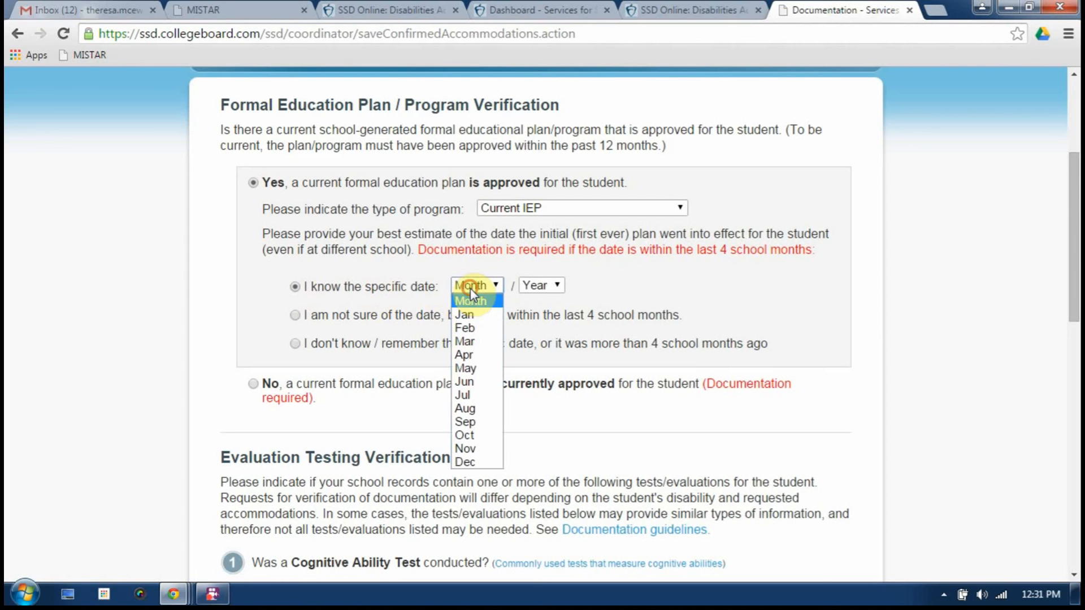
left_click(464, 342)
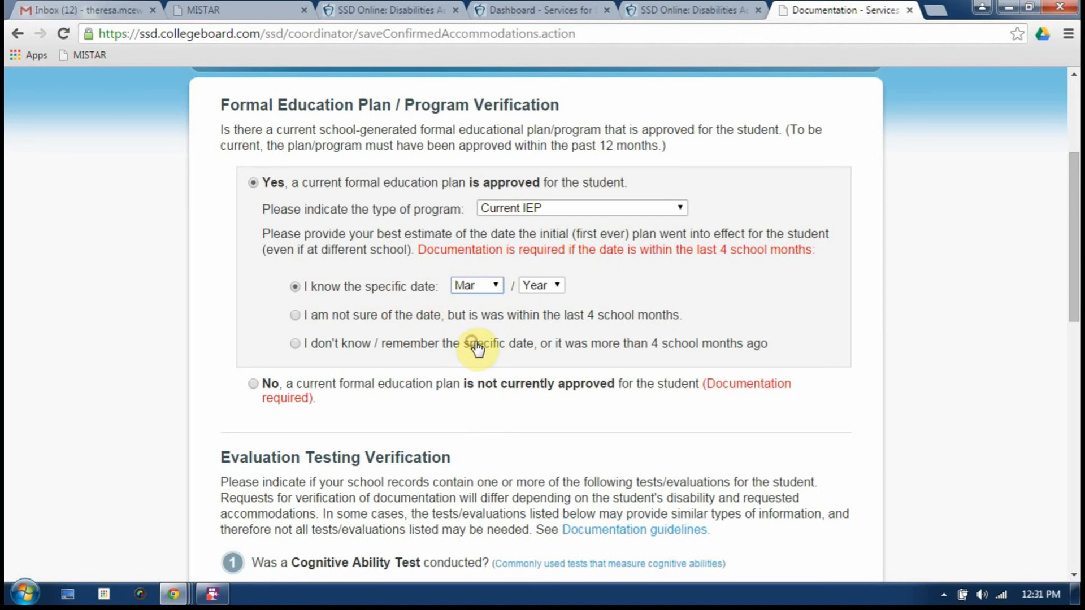
left_click(557, 283)
left_click(547, 314)
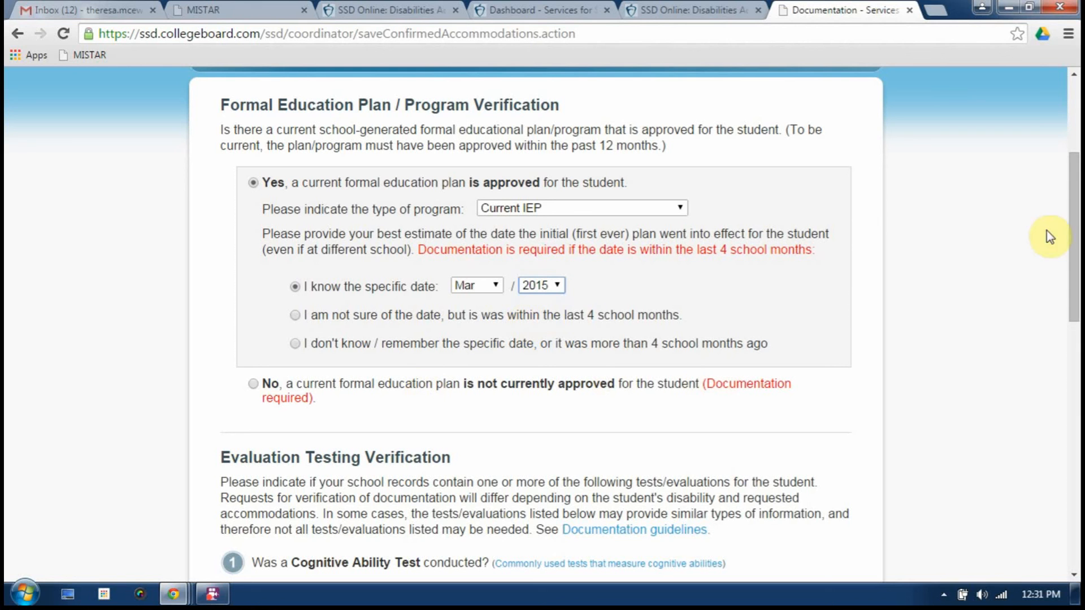
Answer No for cognitive, achievement, psychiatric, psychiatric update, neurological and medical evaluations, then save
left_click_drag(1076, 221, 1076, 315)
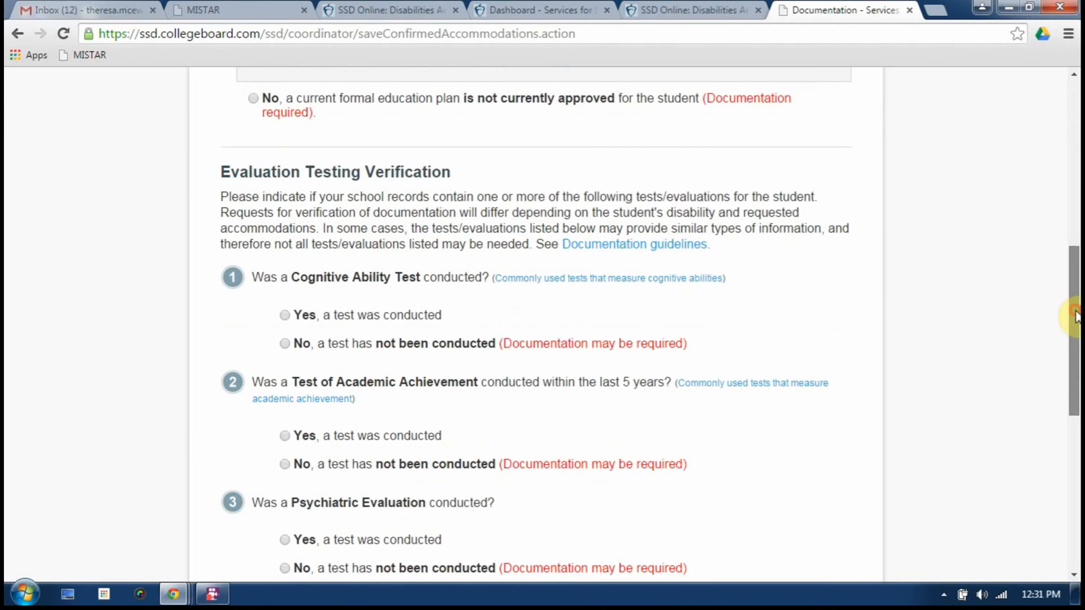
left_click(285, 344)
left_click(286, 472)
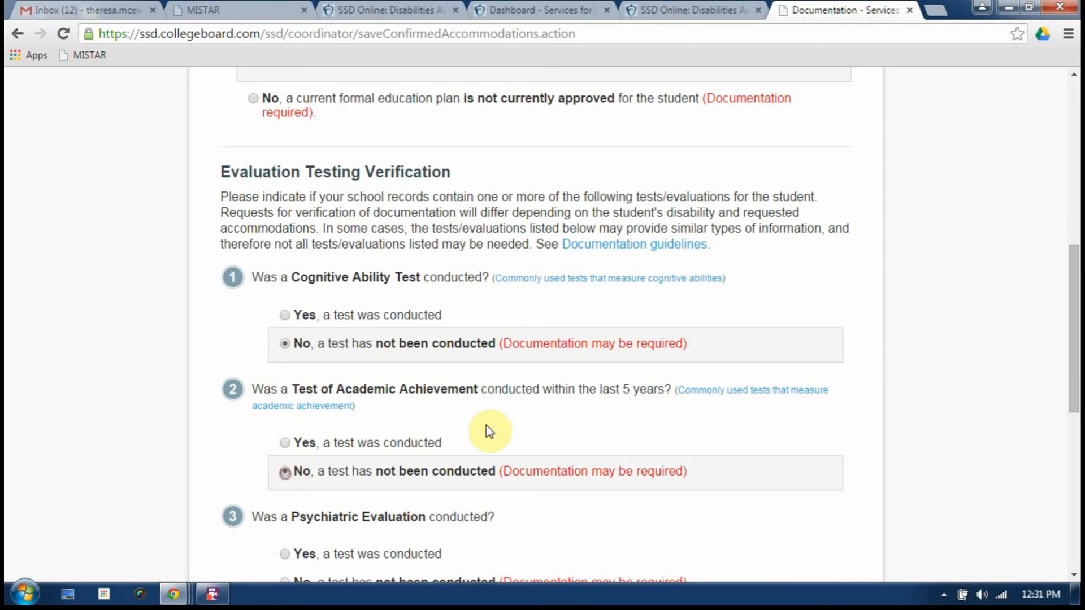
left_click_drag(1076, 274, 1076, 325)
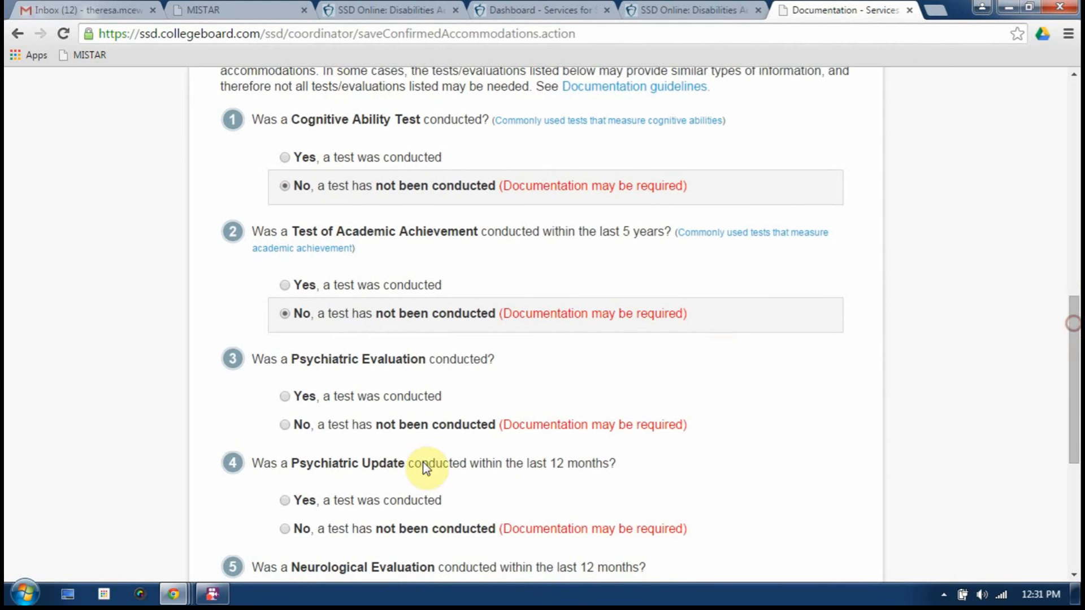
left_click(285, 425)
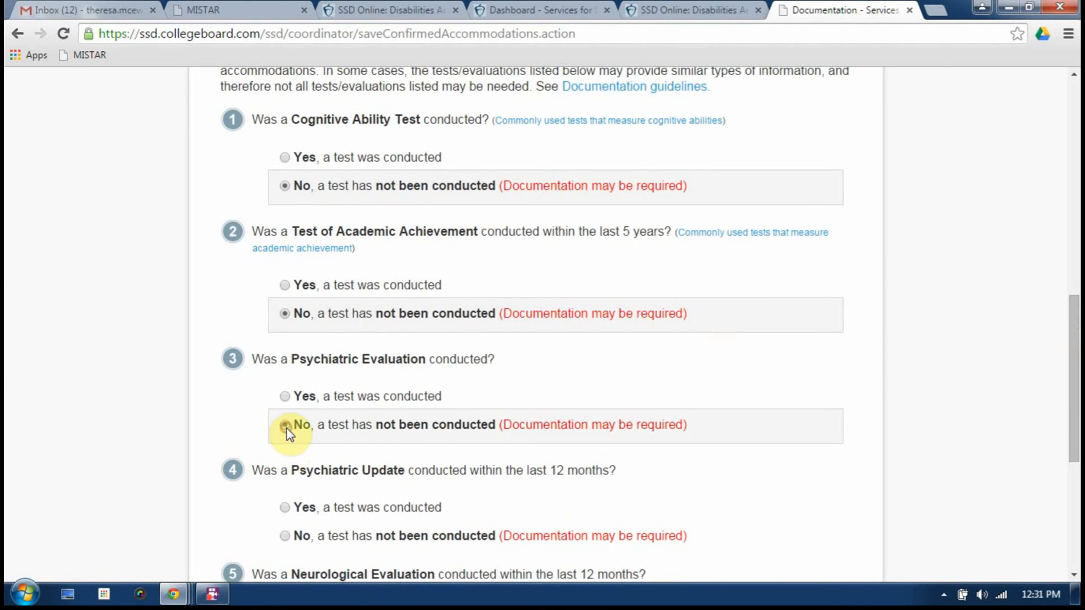
left_click(286, 537)
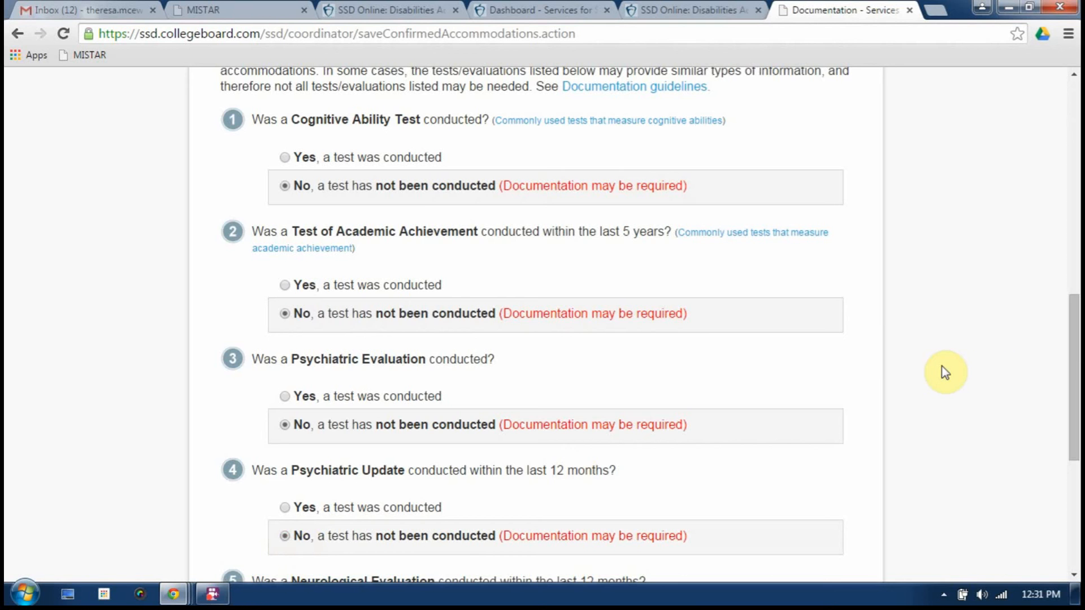
left_click_drag(1076, 356, 1061, 421)
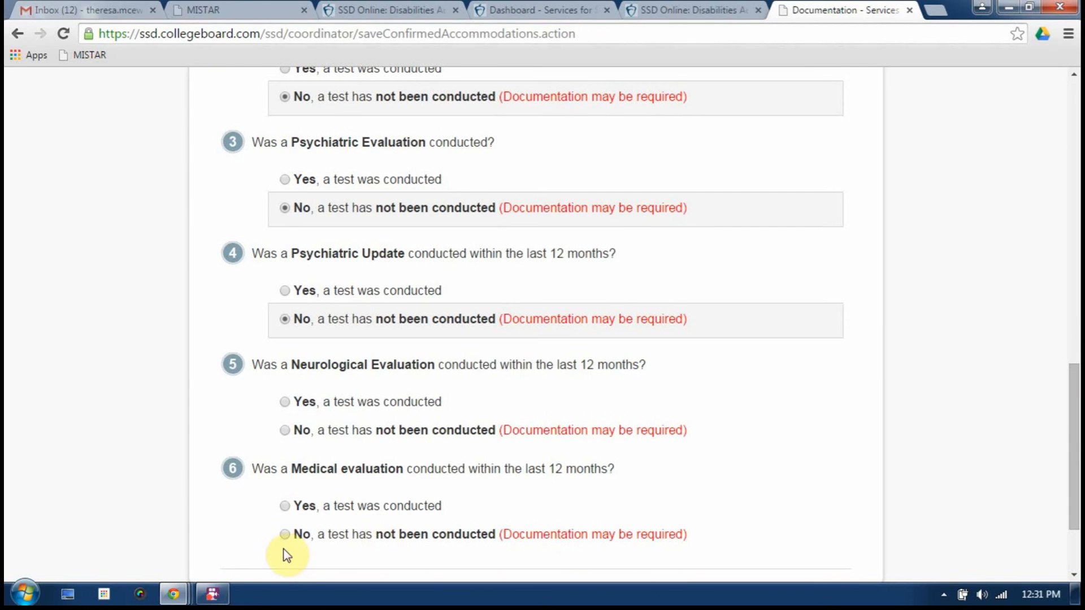
left_click(286, 431)
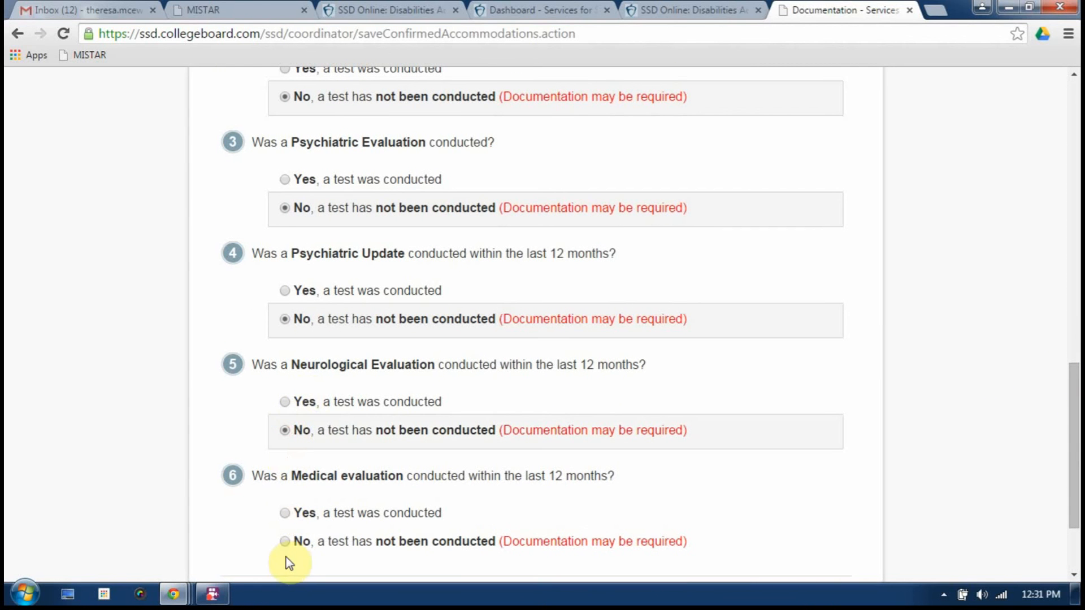
left_click(285, 541)
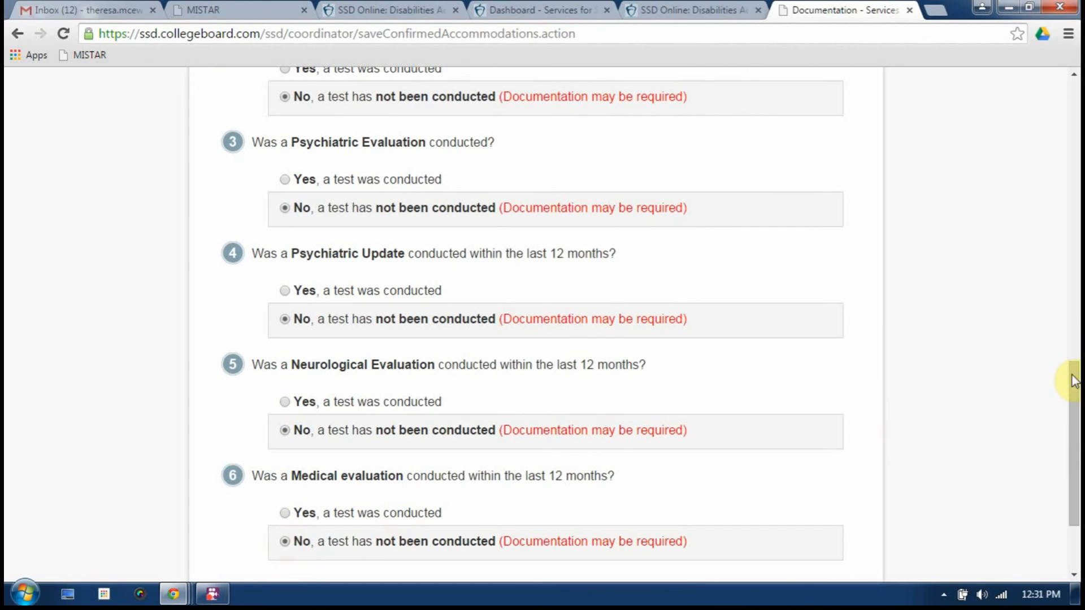
left_click_drag(1073, 380, 1073, 427)
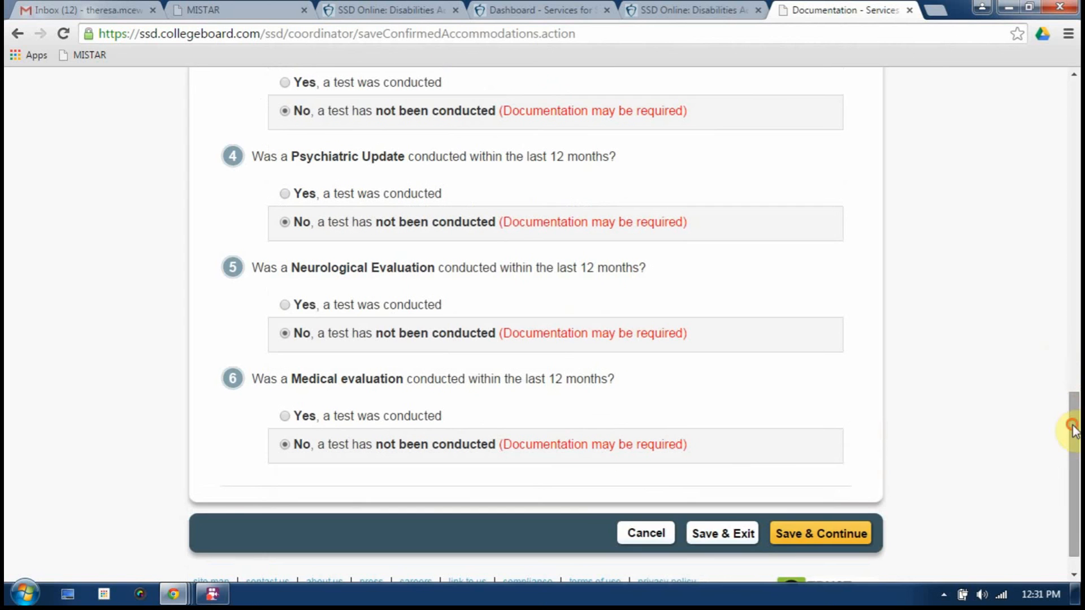
left_click(790, 534)
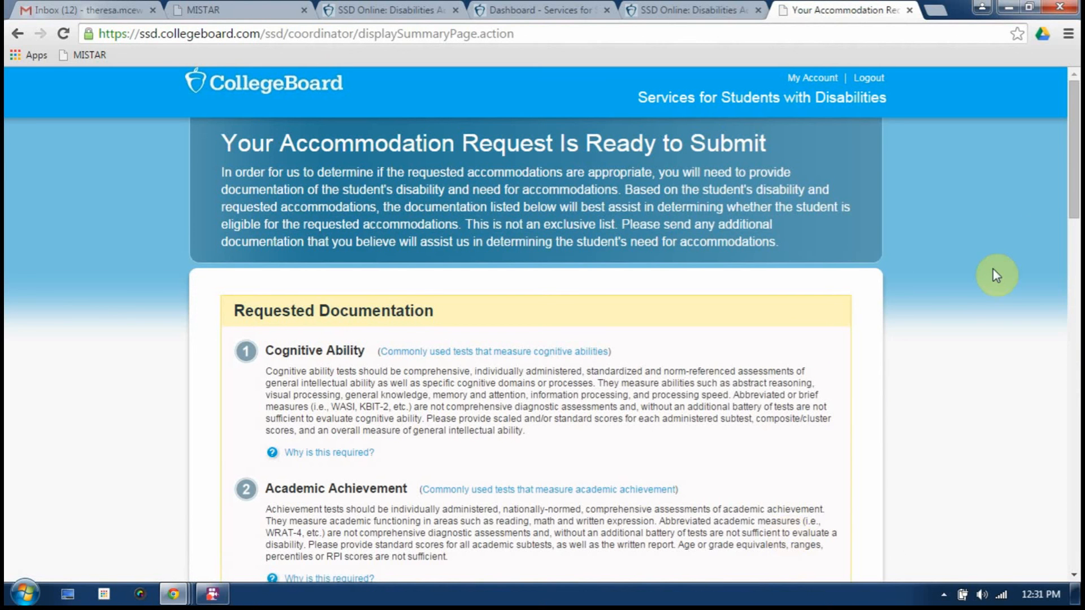
Scroll through the Ready to Submit summary down to Confirming Information and back to the top
left_click_drag(1073, 174, 1075, 225)
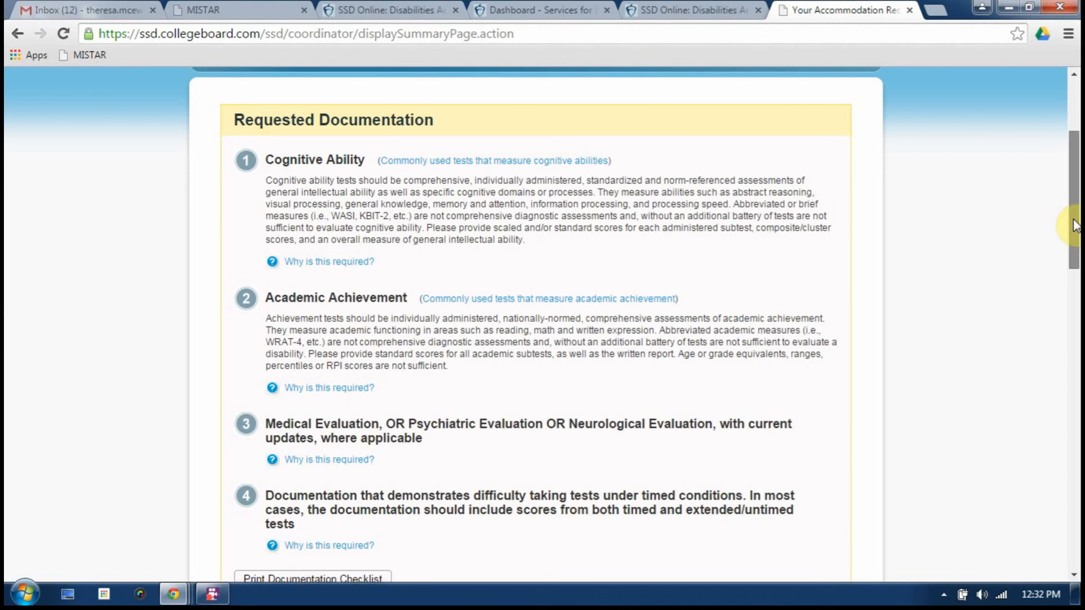
left_click_drag(1074, 226, 1052, 564)
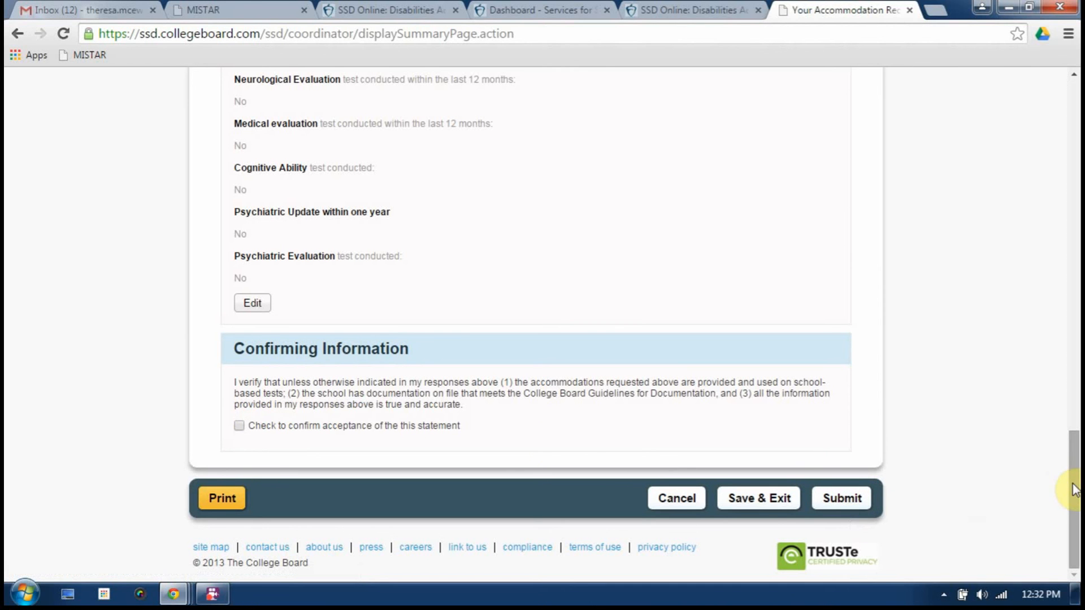
left_click_drag(1073, 489, 1073, 139)
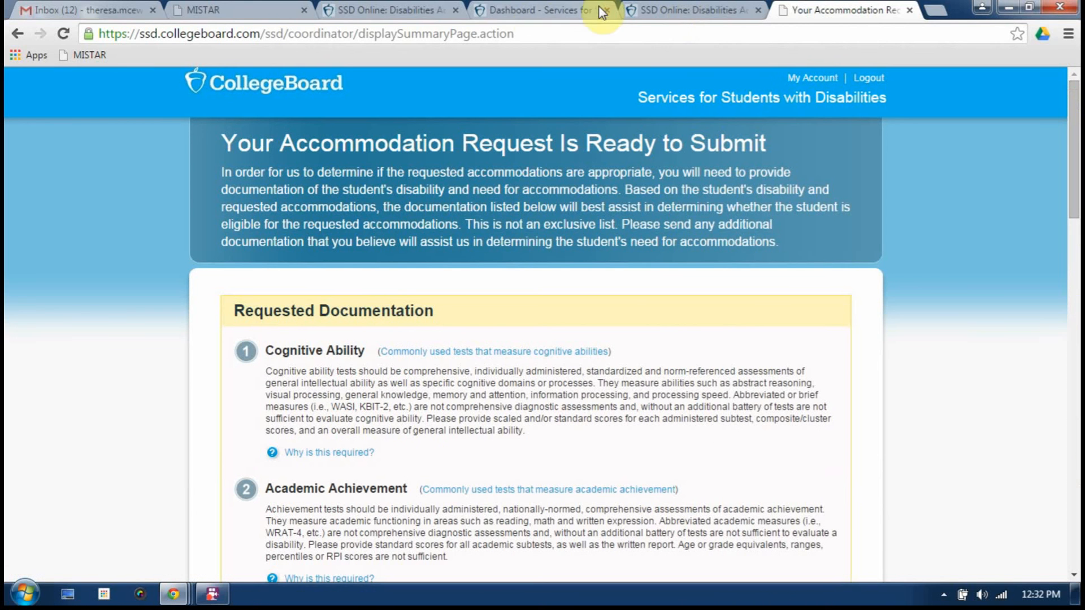
Return to the coordinator Dashboard tab and scroll through its announcements and 16-student list
left_click(535, 17)
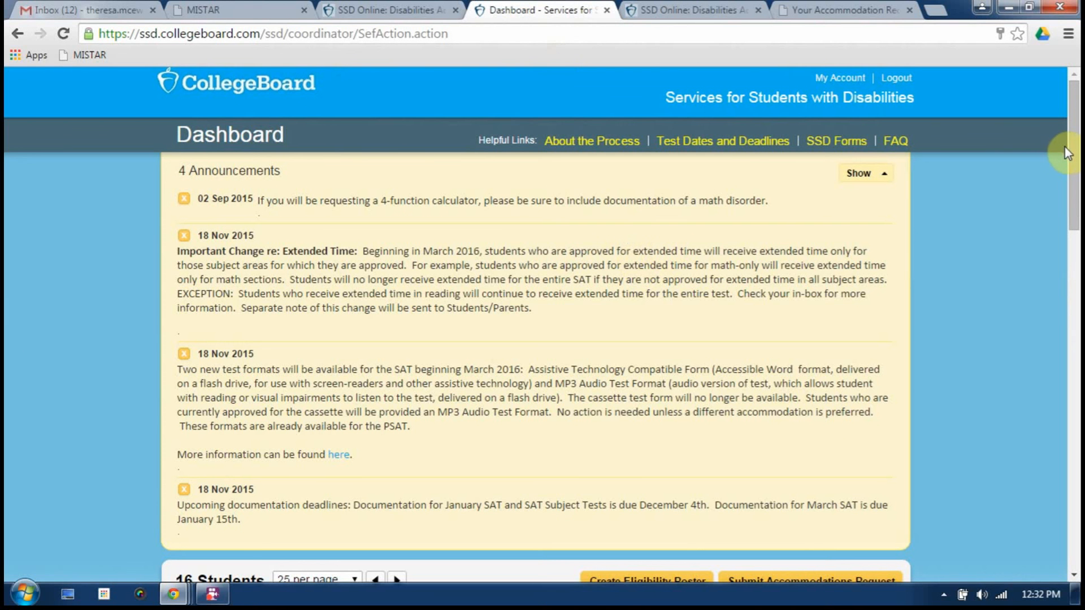
scroll(1069, 152, "down", 1)
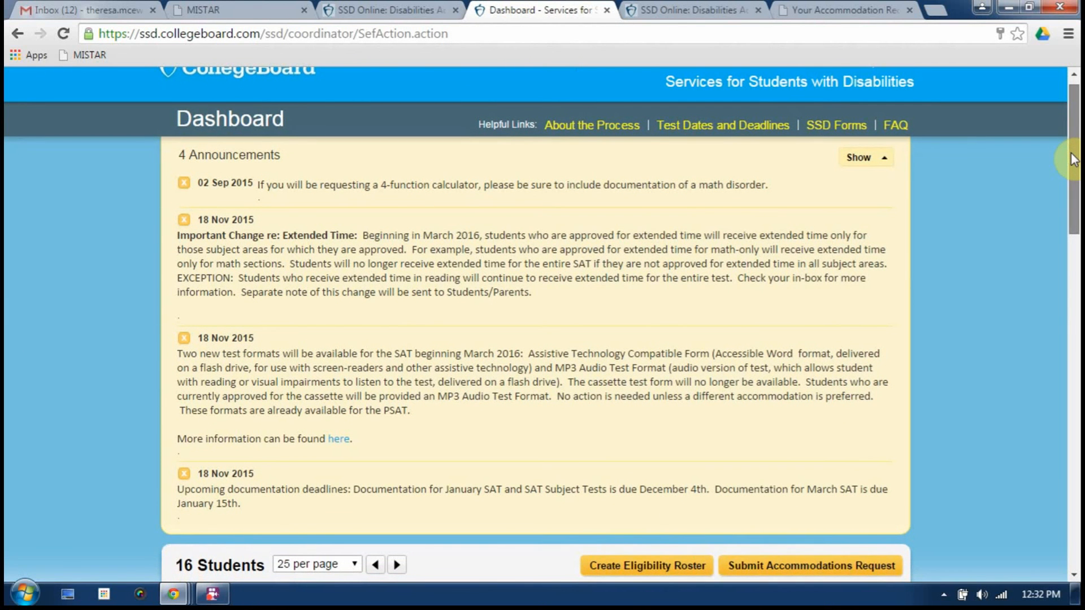